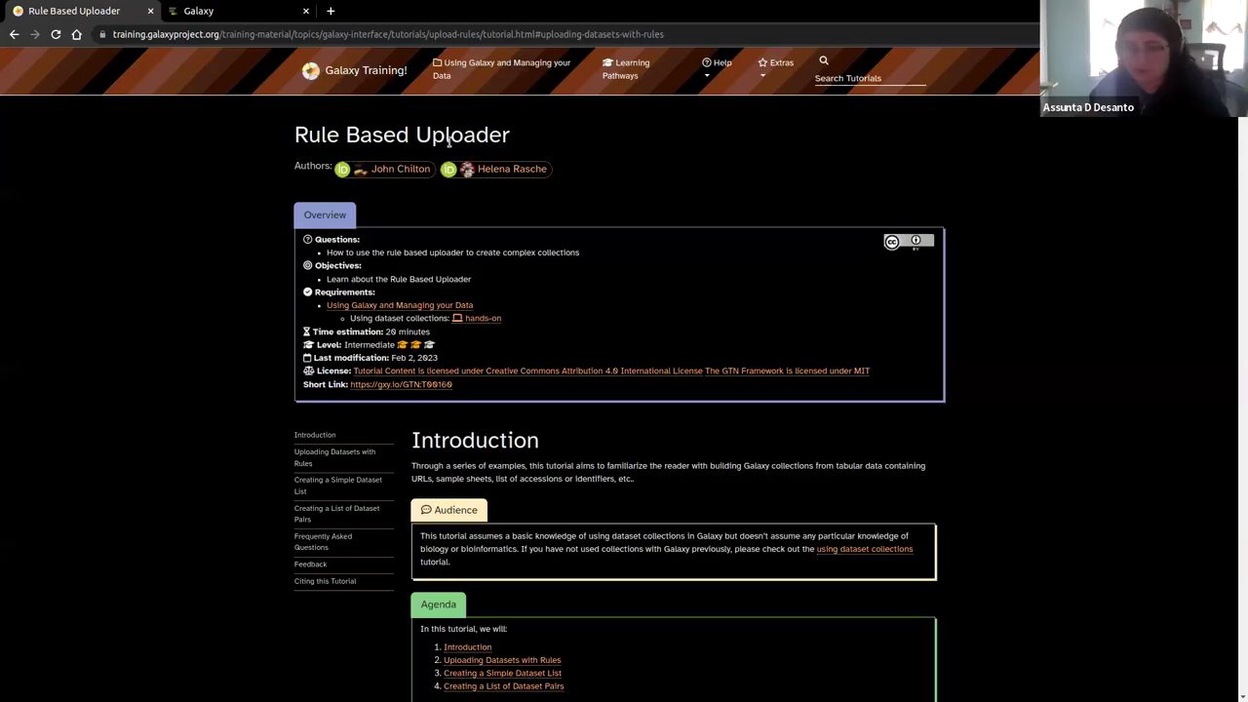
- Scroll the tutorial to 'Uploading Datasets with Rules' and its ENA data table, glancing at Galaxy
left_click_drag(294, 138, 523, 148)
left_click(524, 148)
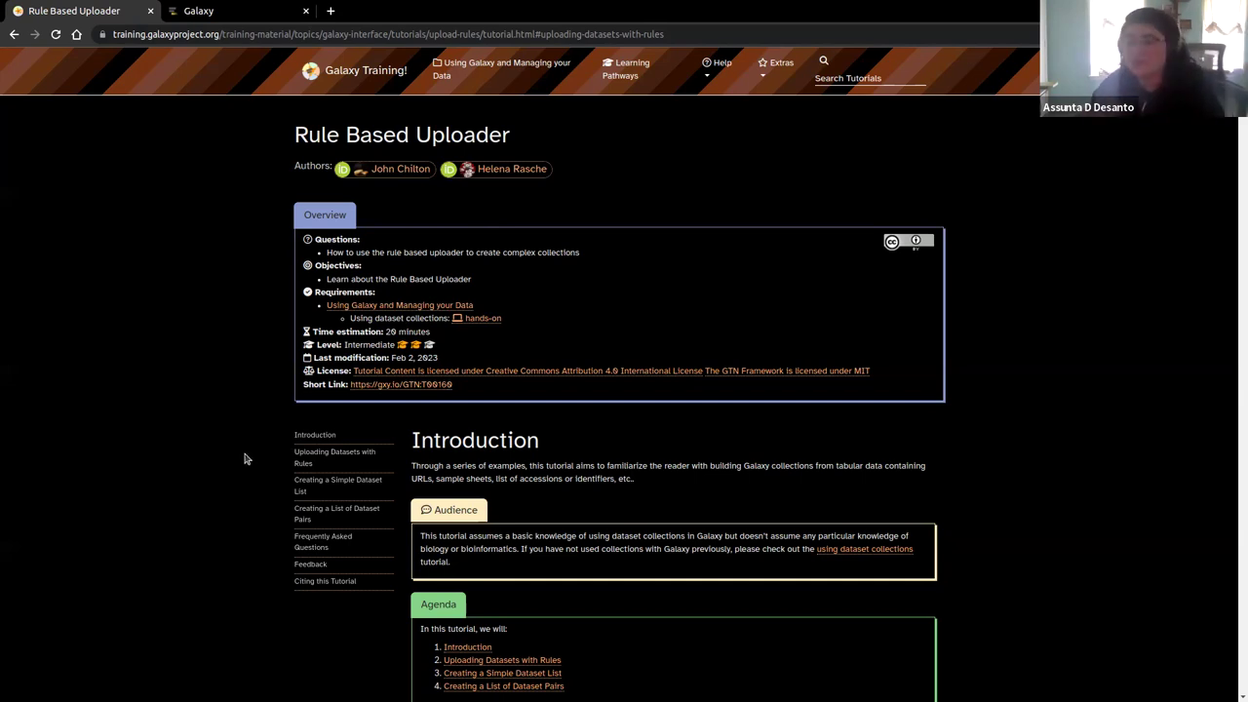
scroll(245, 458, "down", 2)
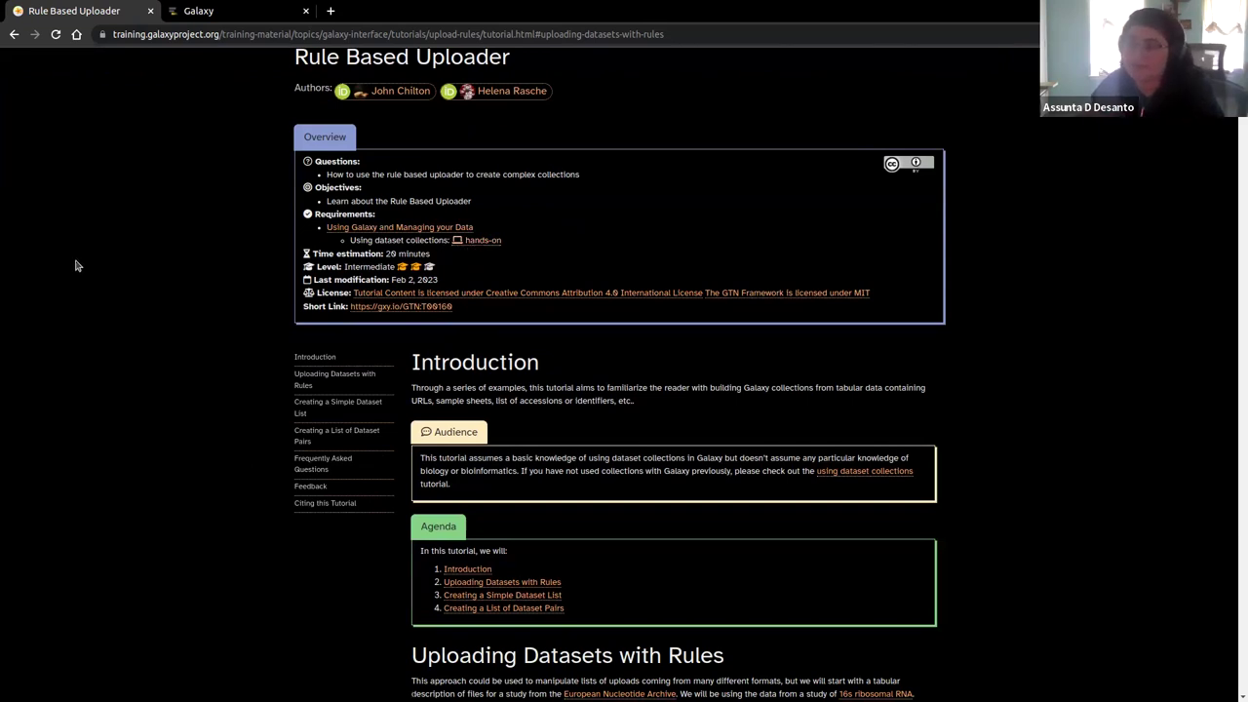
scroll(228, 403, "down", 3)
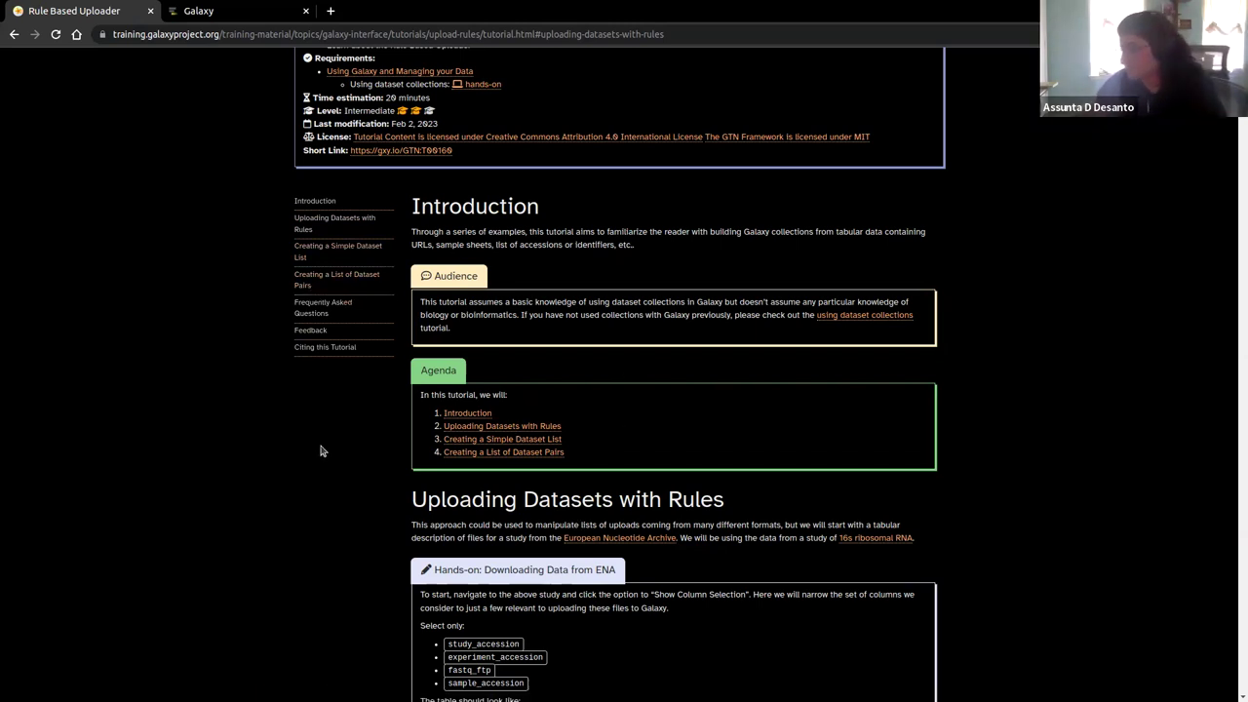
scroll(320, 452, "down", 3)
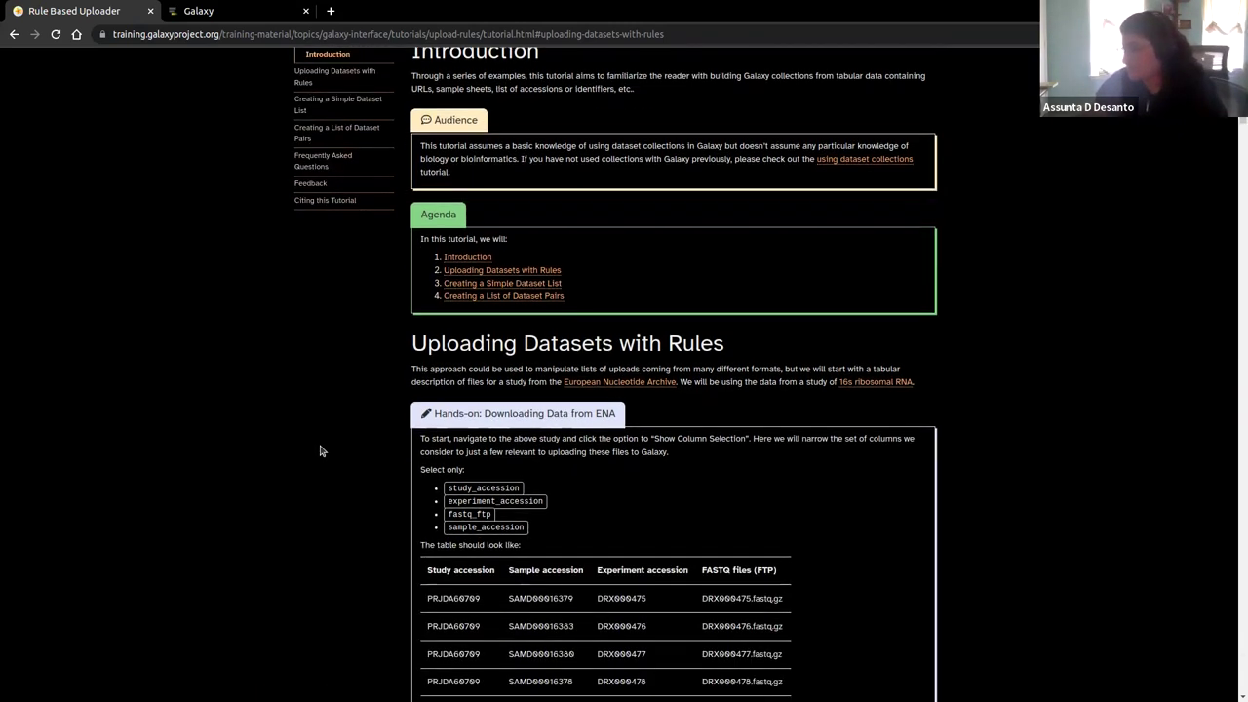
scroll(321, 451, "down", 3)
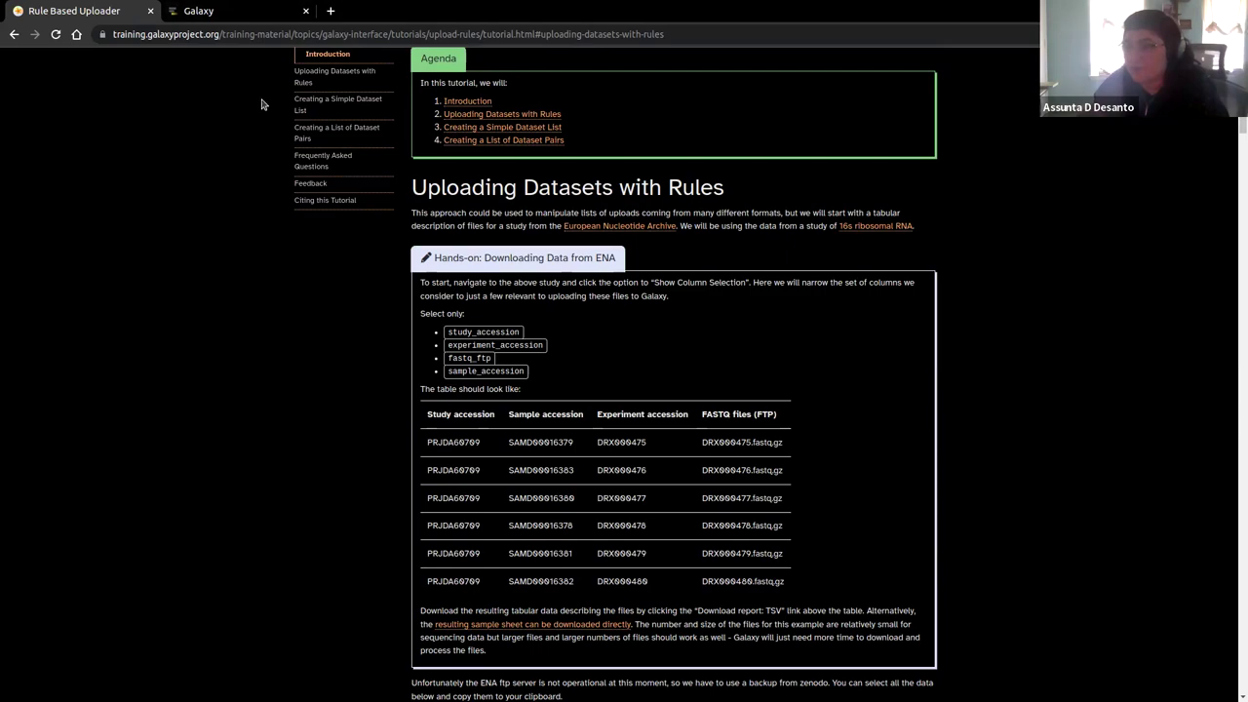
left_click(244, 9)
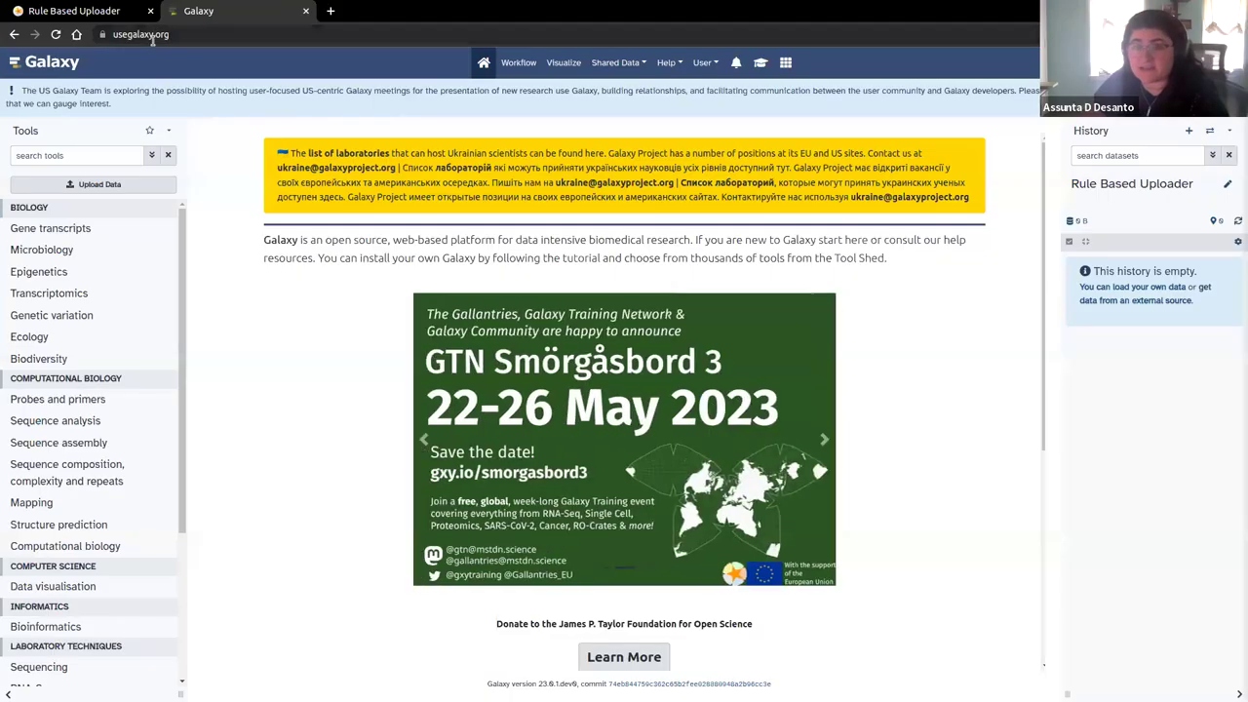
left_click(66, 10)
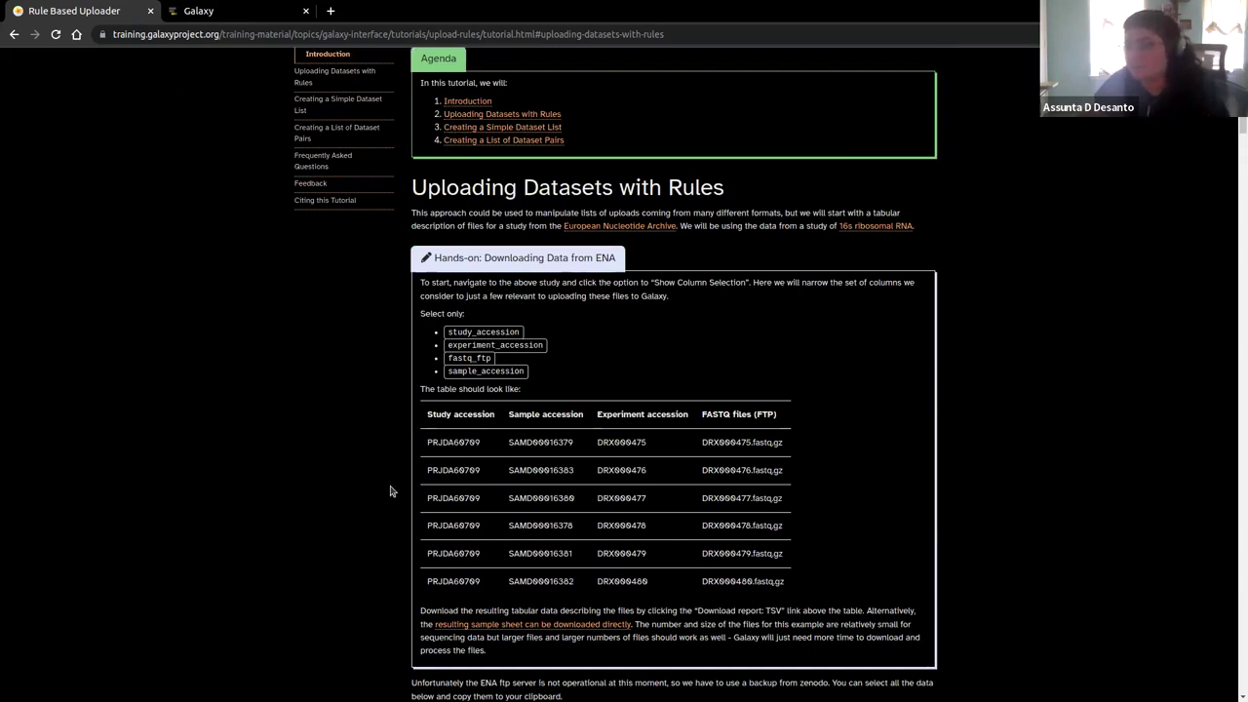
- Find the zenodo sample TSV block in the tutorial and copy it to the clipboard
scroll(670, 441, "down", 2)
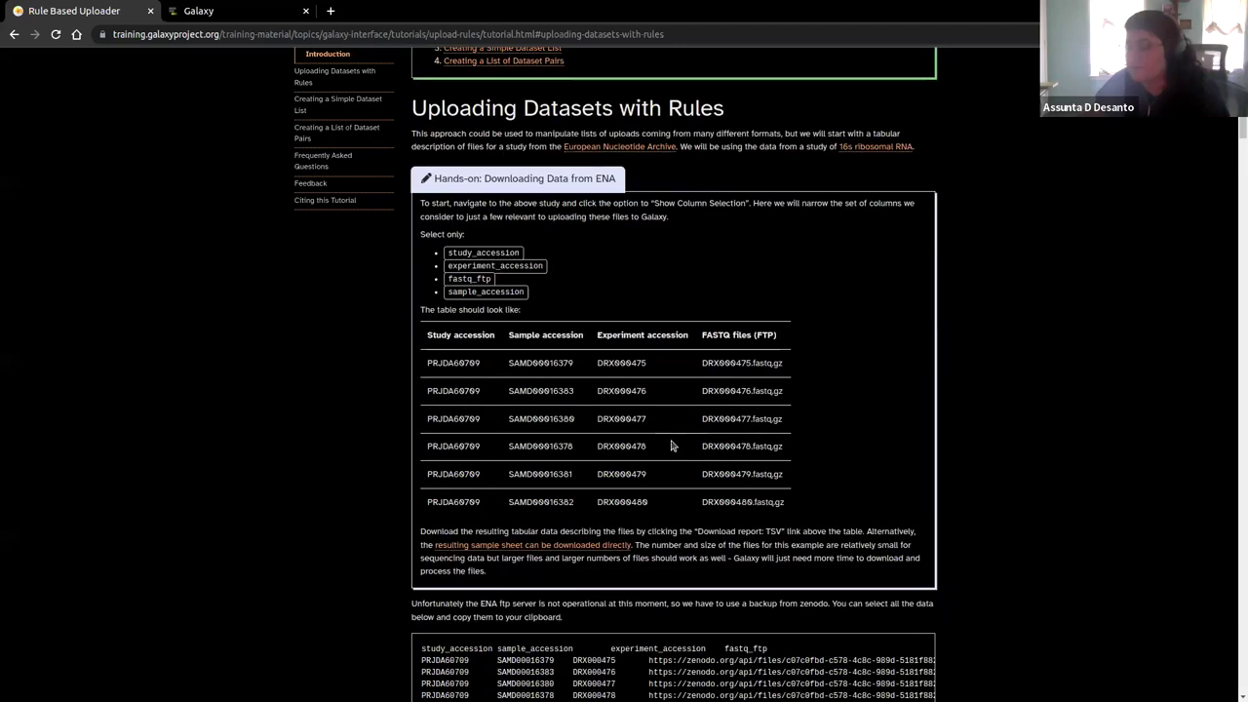
scroll(671, 446, "down", 1)
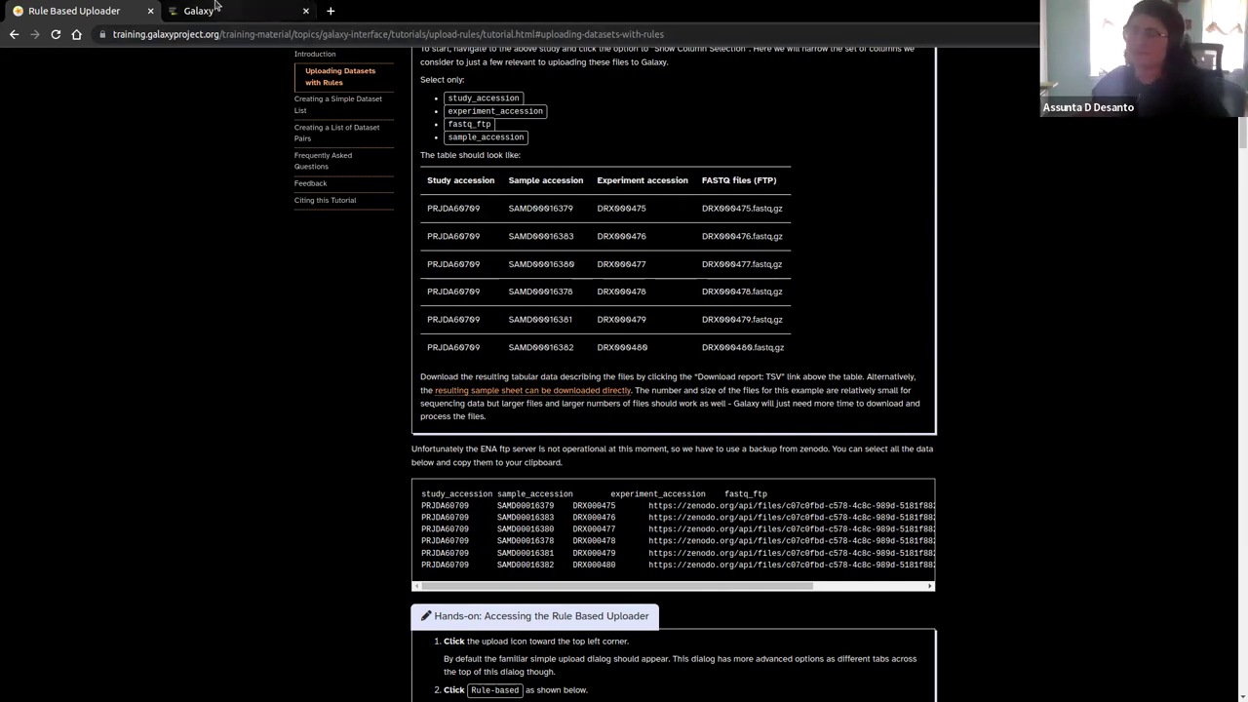
scroll(312, 343, "up", 5)
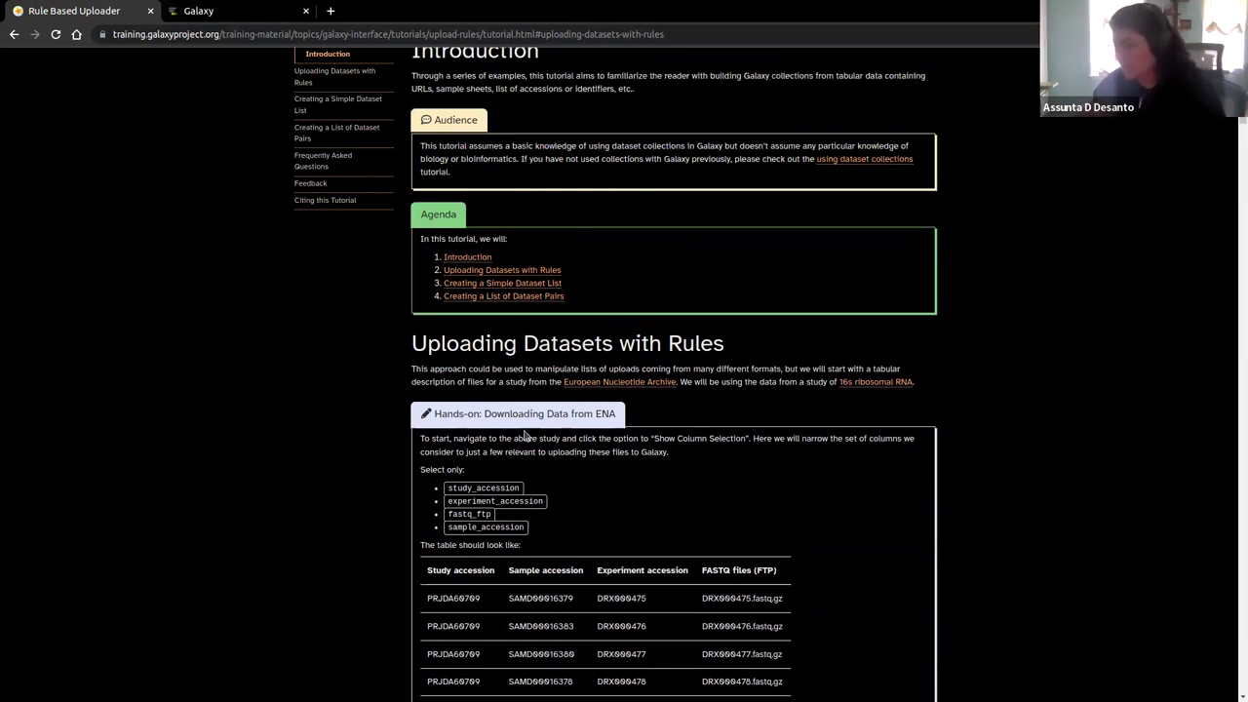
scroll(367, 384, "down", 2)
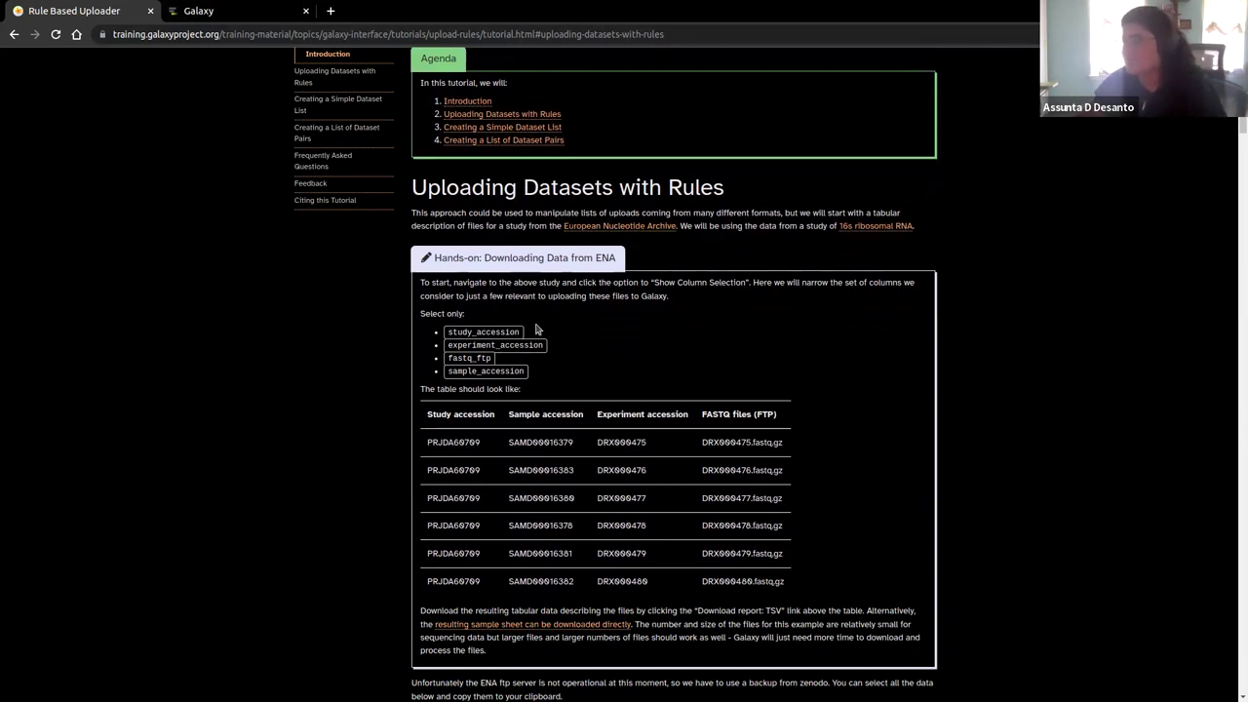
scroll(634, 414, "down", 3)
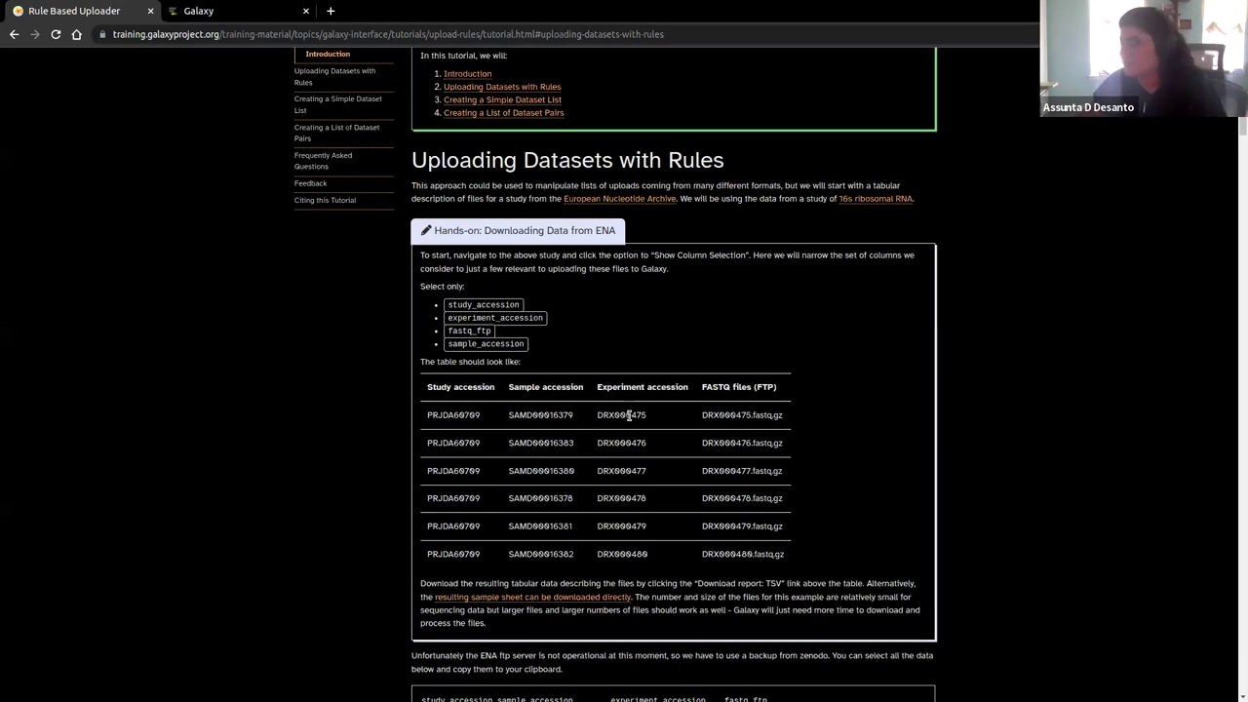
scroll(634, 414, "up", 1)
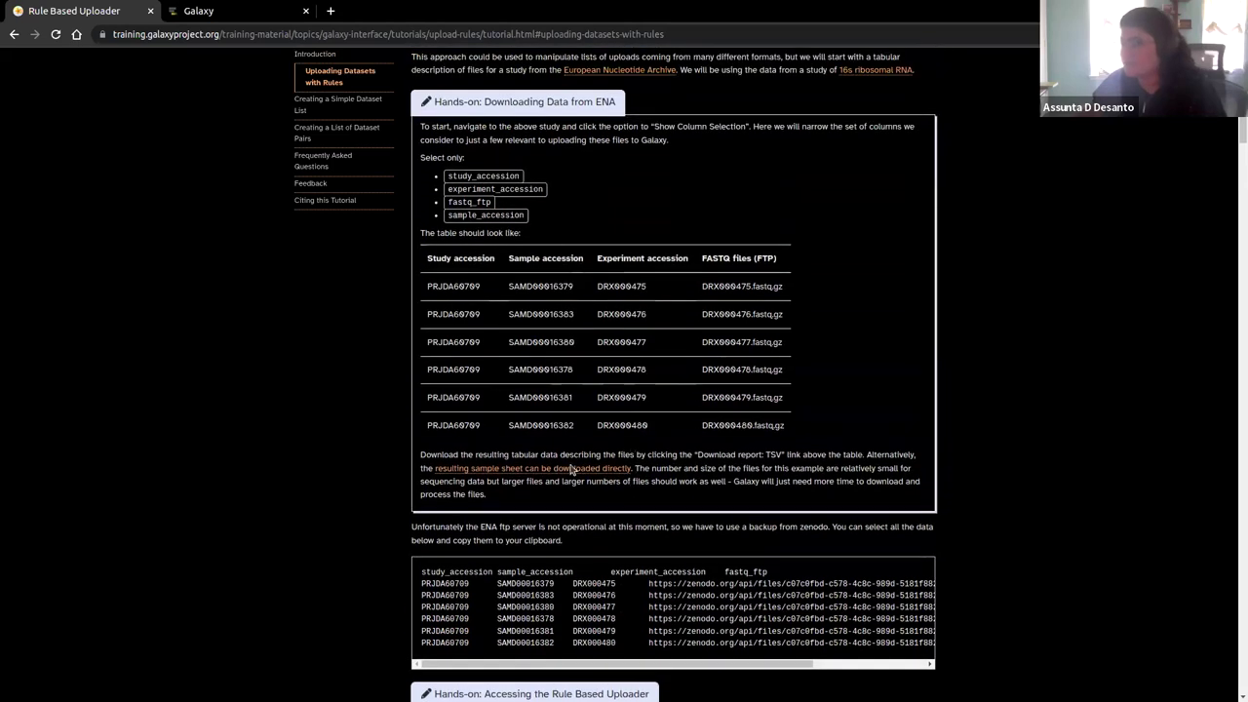
scroll(572, 470, "down", 2)
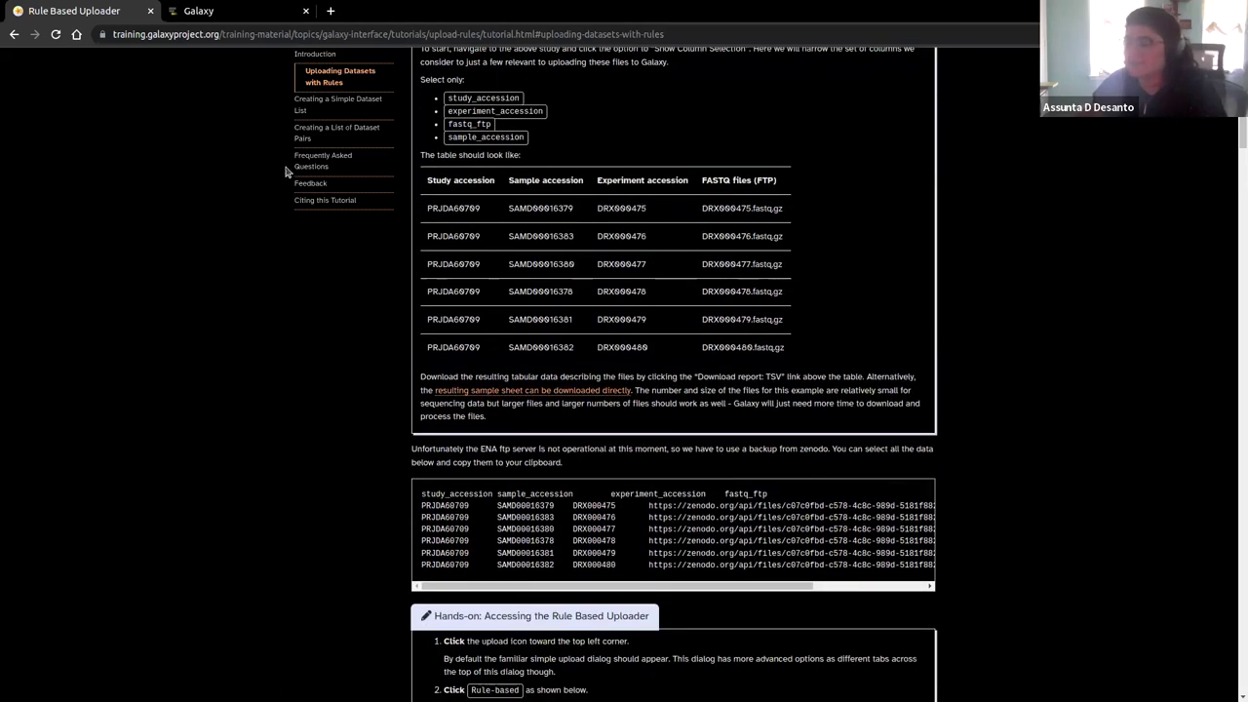
scroll(286, 507, "down", 2)
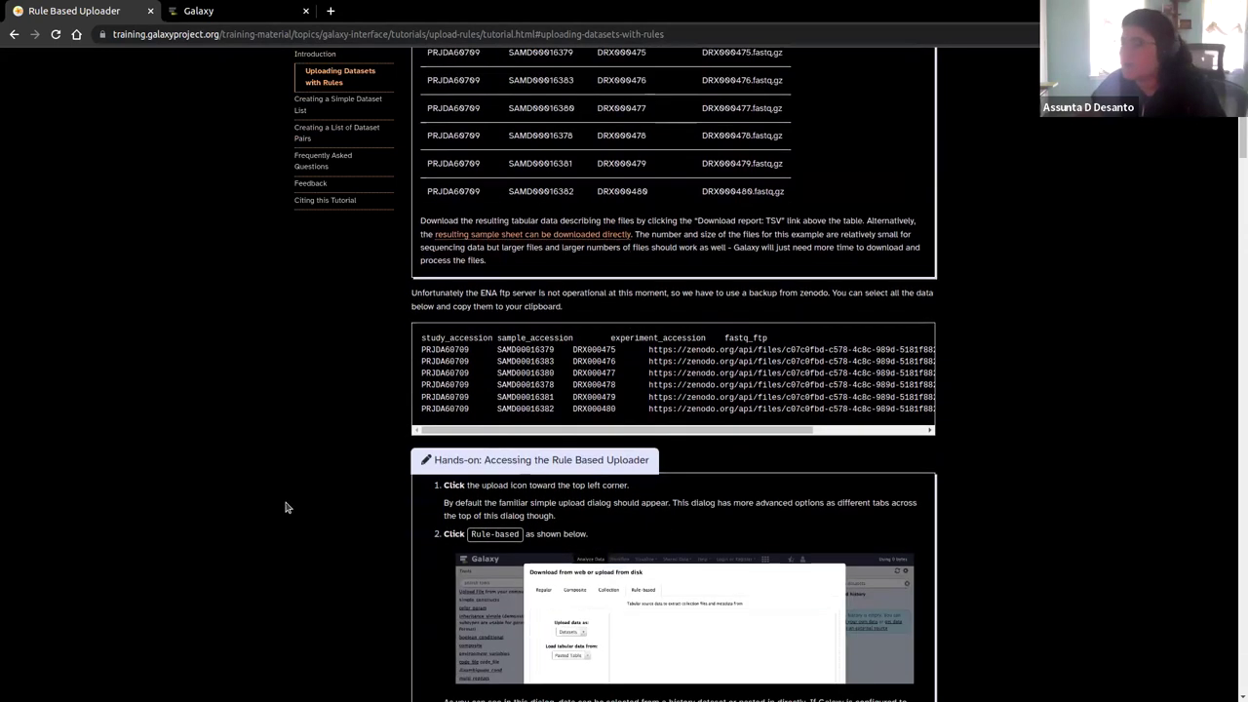
mouse_move(883, 341)
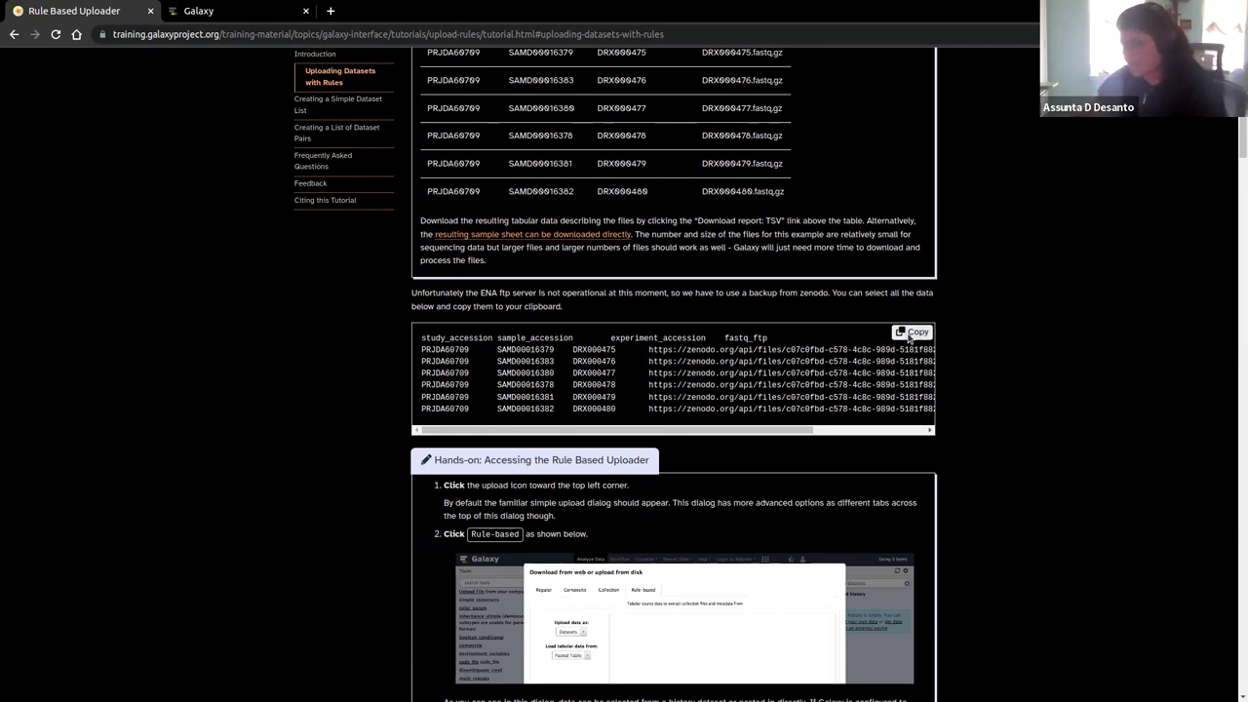
left_click(909, 333)
key("ctrl+c")
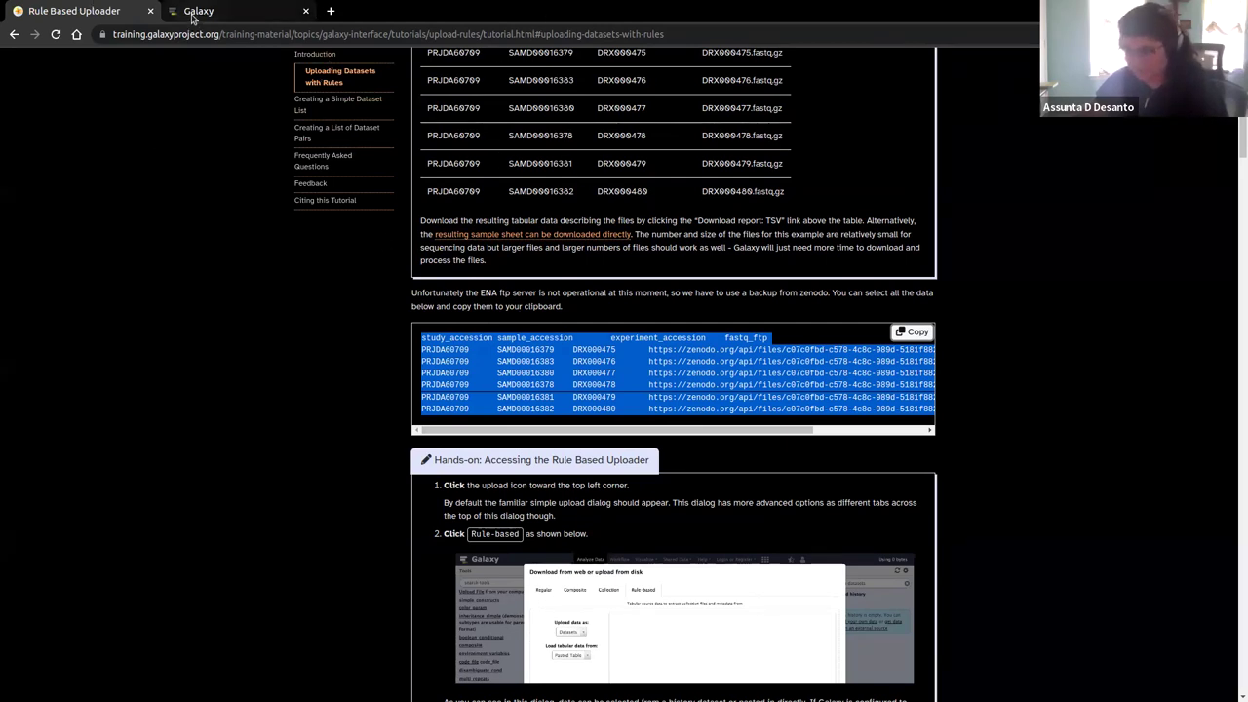
- Go to the Galaxy home page with the empty 'Rule Based Uploader' history
scroll(573, 440, "down", 3)
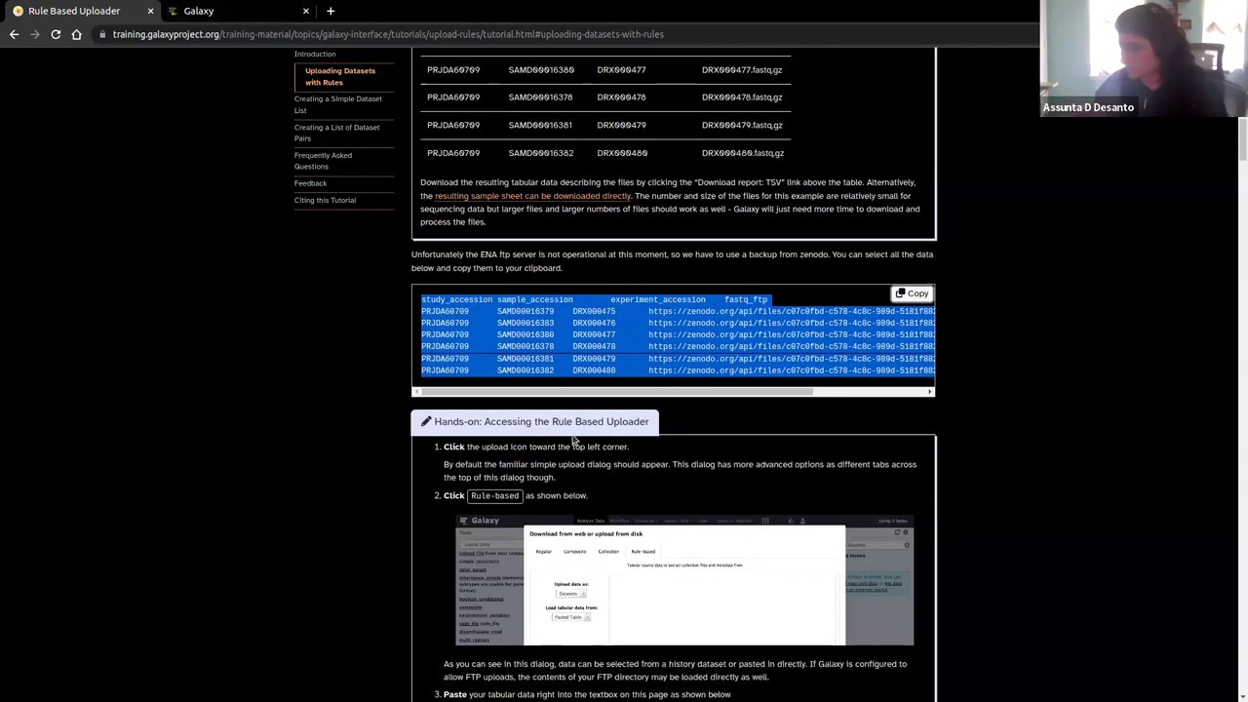
scroll(573, 441, "down", 2)
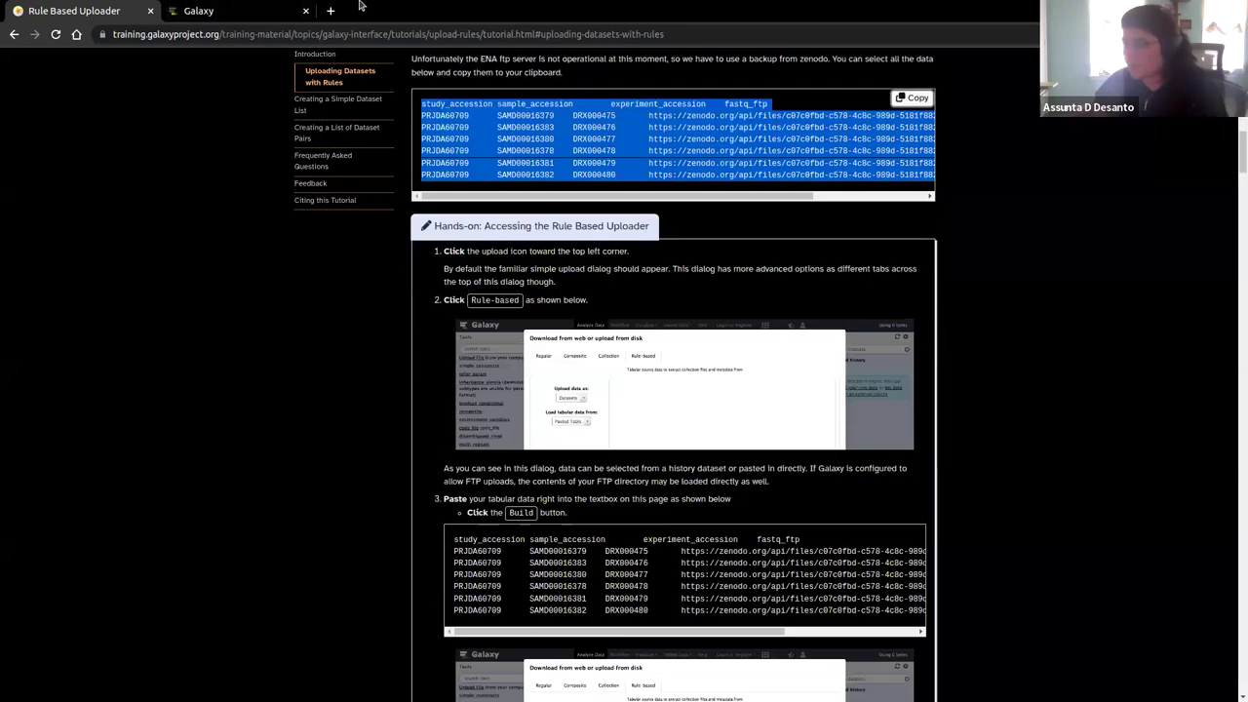
left_click(224, 11)
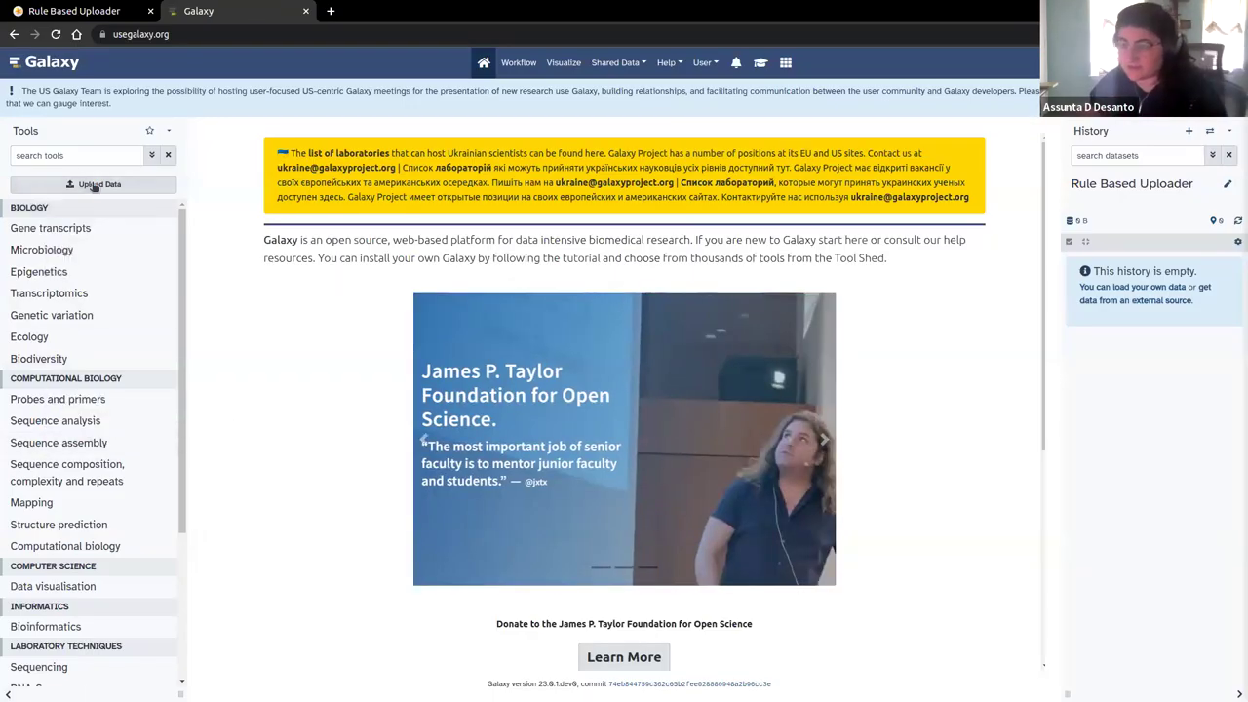
- Open Galaxy's upload dialog on the Rule-based tab after viewing the Composite and Collection options
left_click(92, 190)
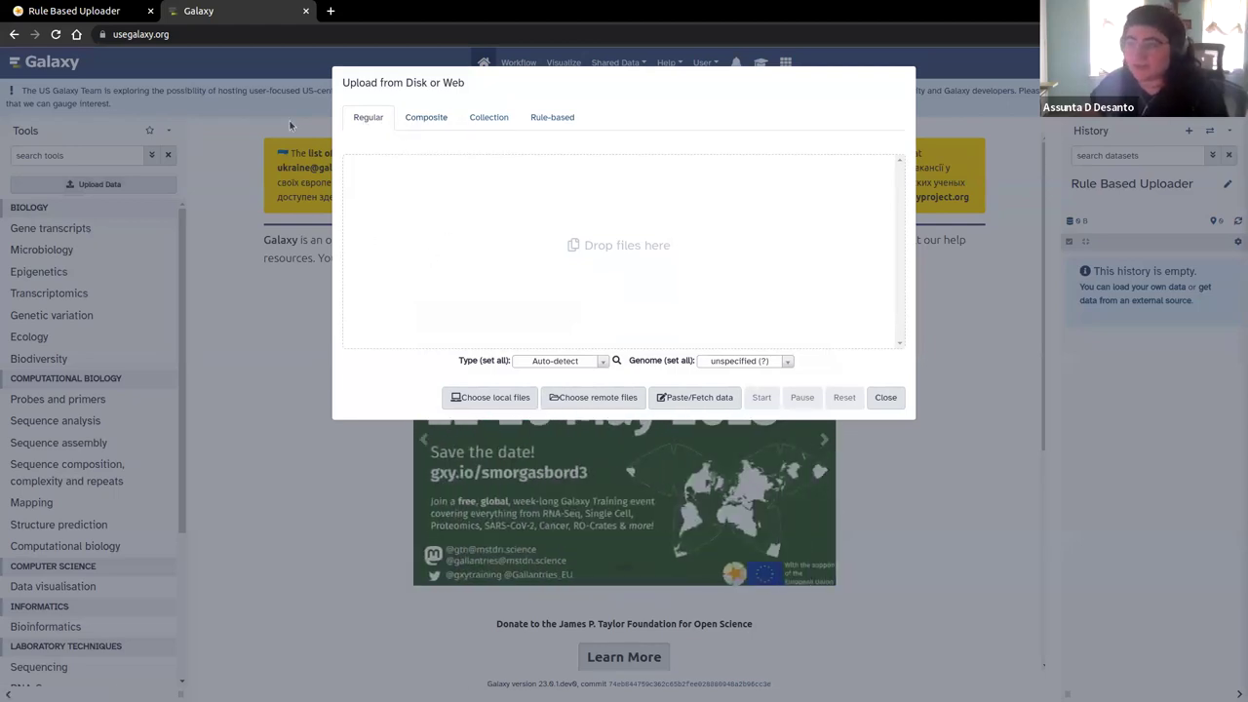
left_click(437, 119)
left_click(490, 118)
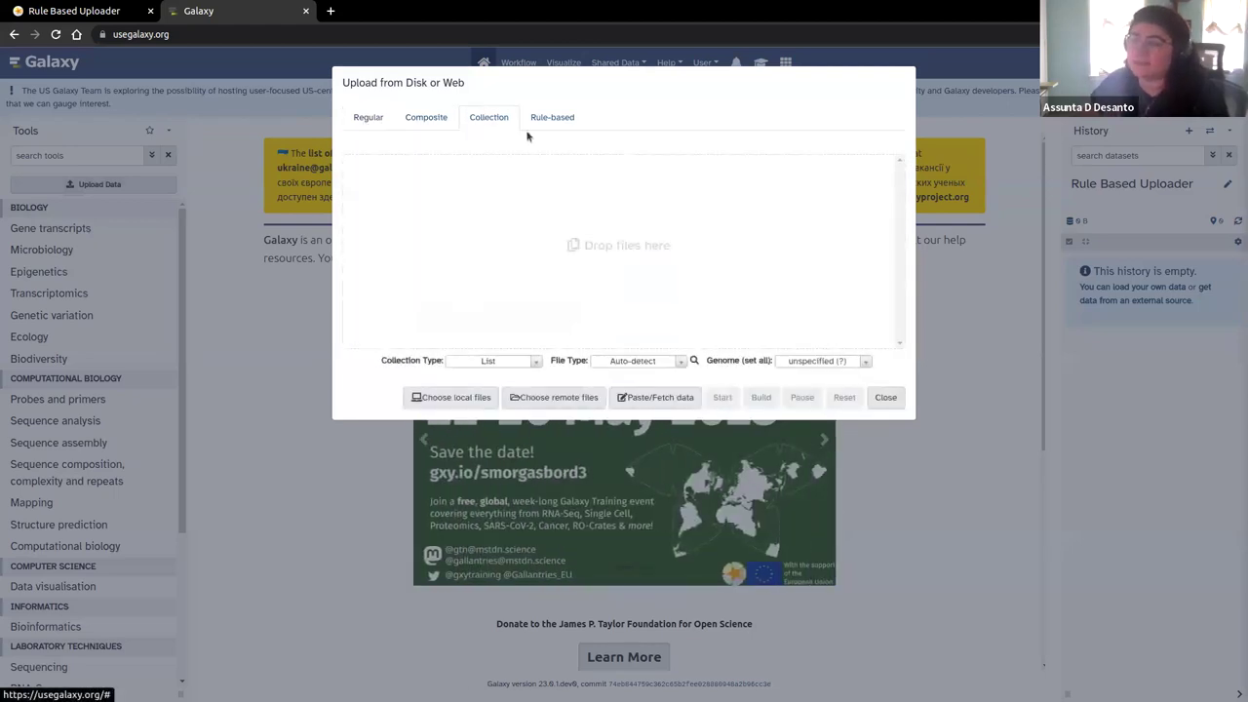
left_click(550, 121)
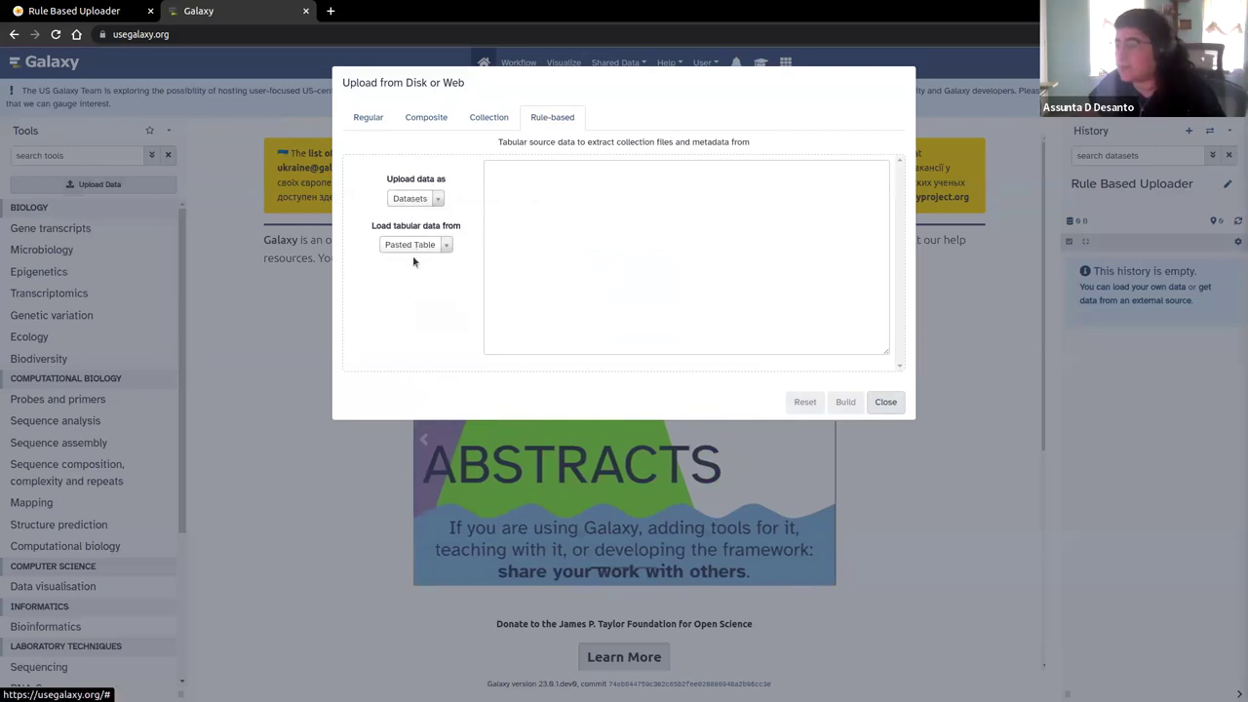
- Paste the six-row accession table into the data box and build the upload rules
left_click(498, 235)
right_click(509, 231)
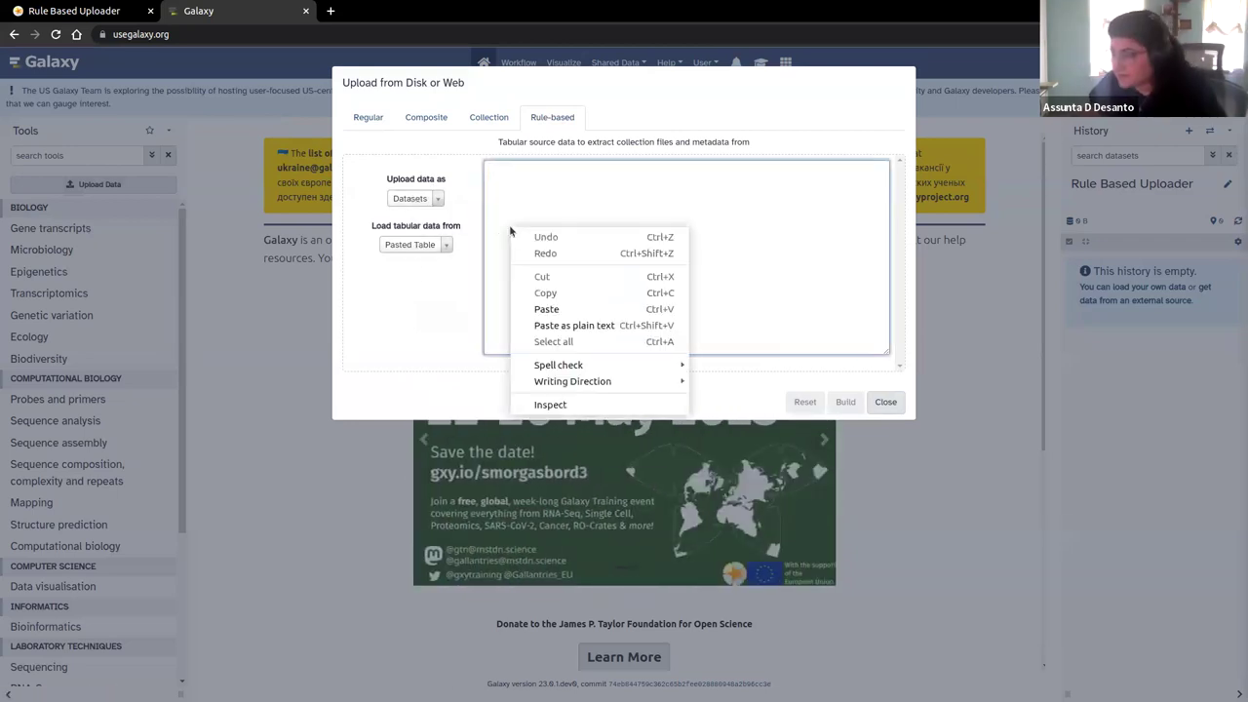
left_click(546, 308)
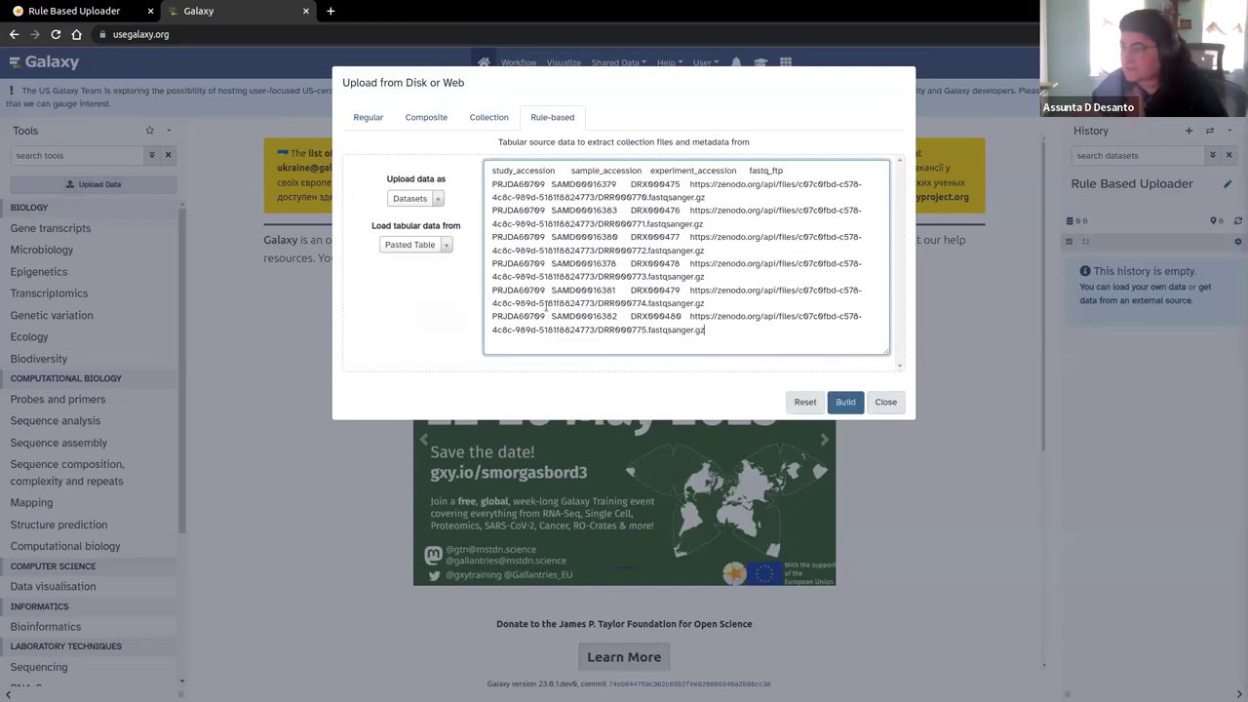
left_click(846, 403)
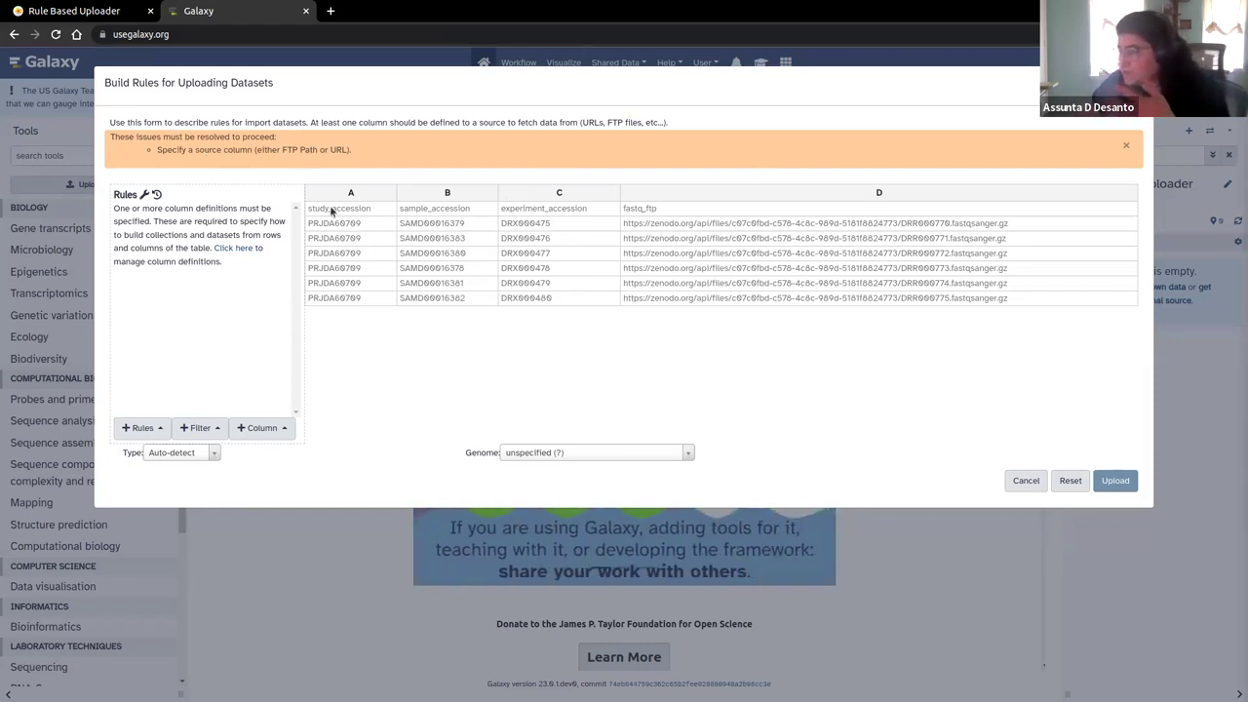
- Select header cells A1–D1 in the rule builder and find the tutorial's Tabular Inputs hands-on step
left_click(106, 9)
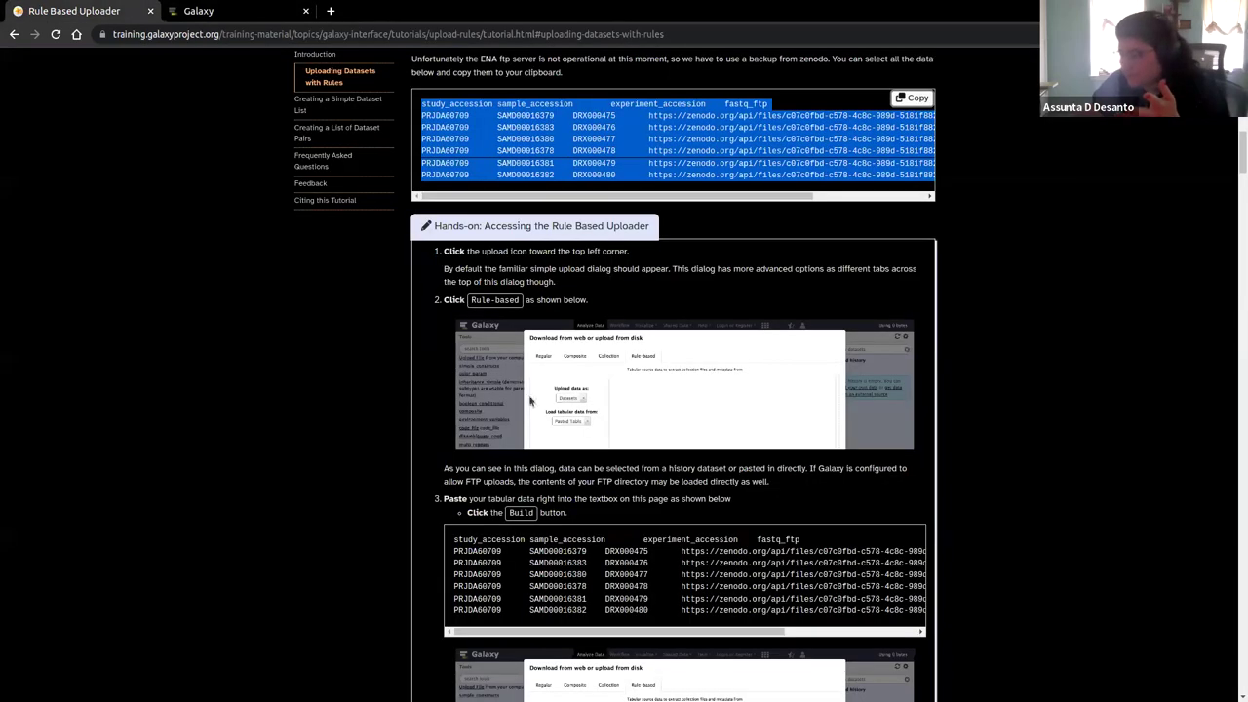
scroll(532, 402, "down", 5)
scroll(594, 477, "down", 5)
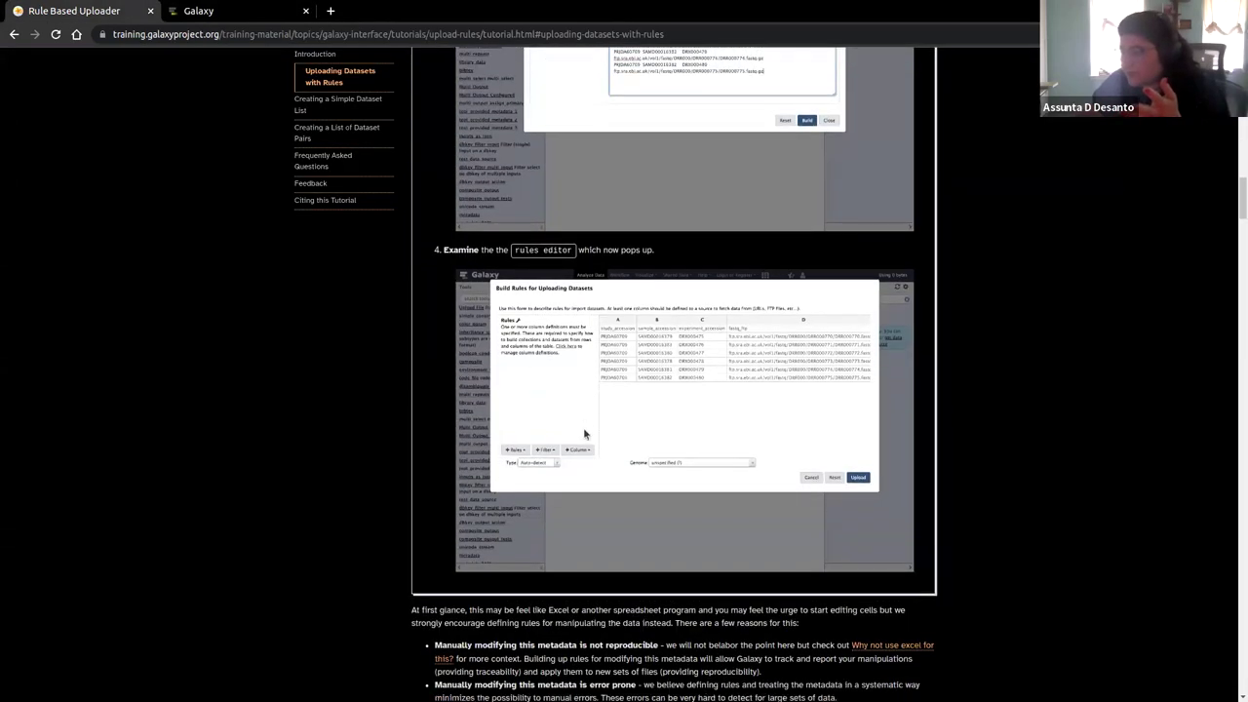
left_click(198, 10)
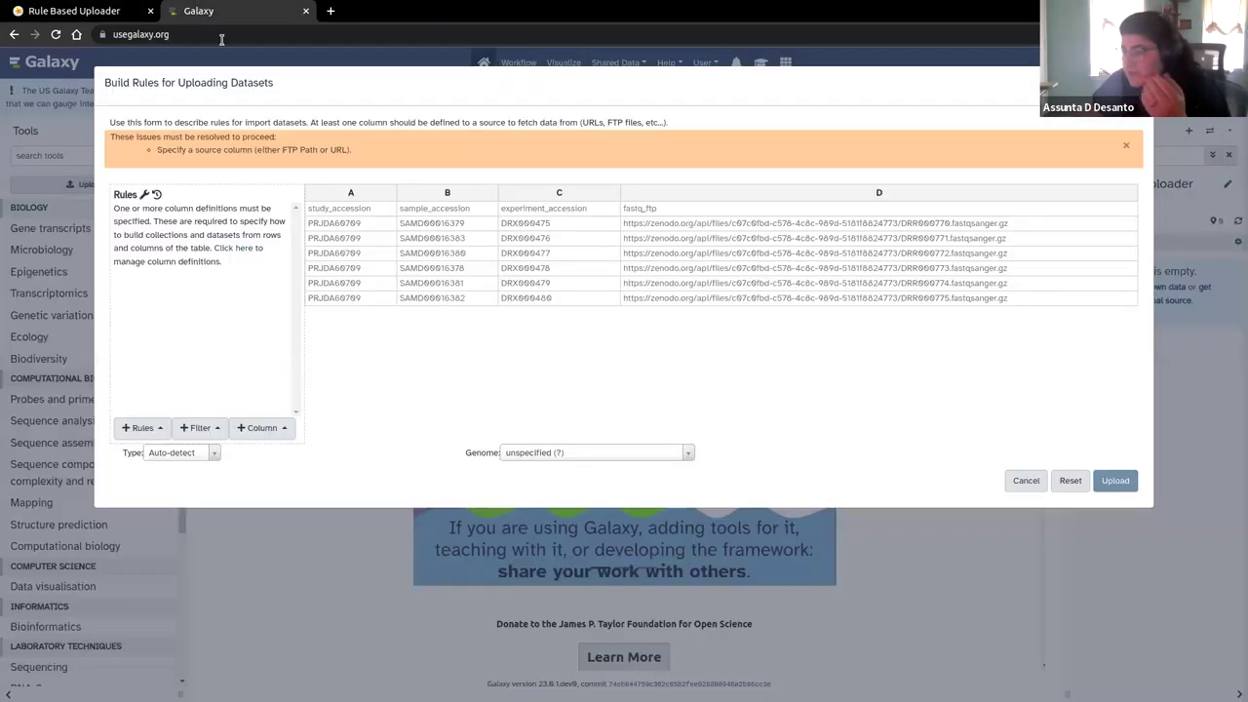
left_click(314, 210)
left_click_drag(314, 211, 707, 213)
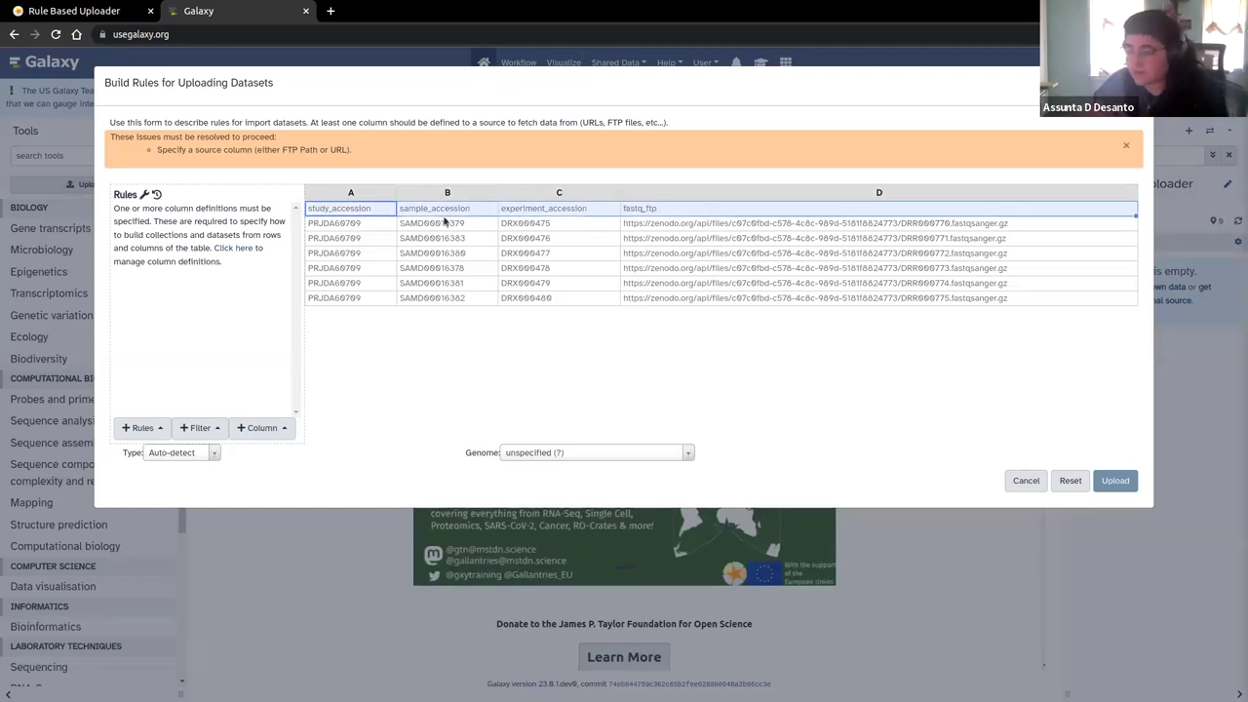
left_click(73, 10)
scroll(511, 480, "down", 5)
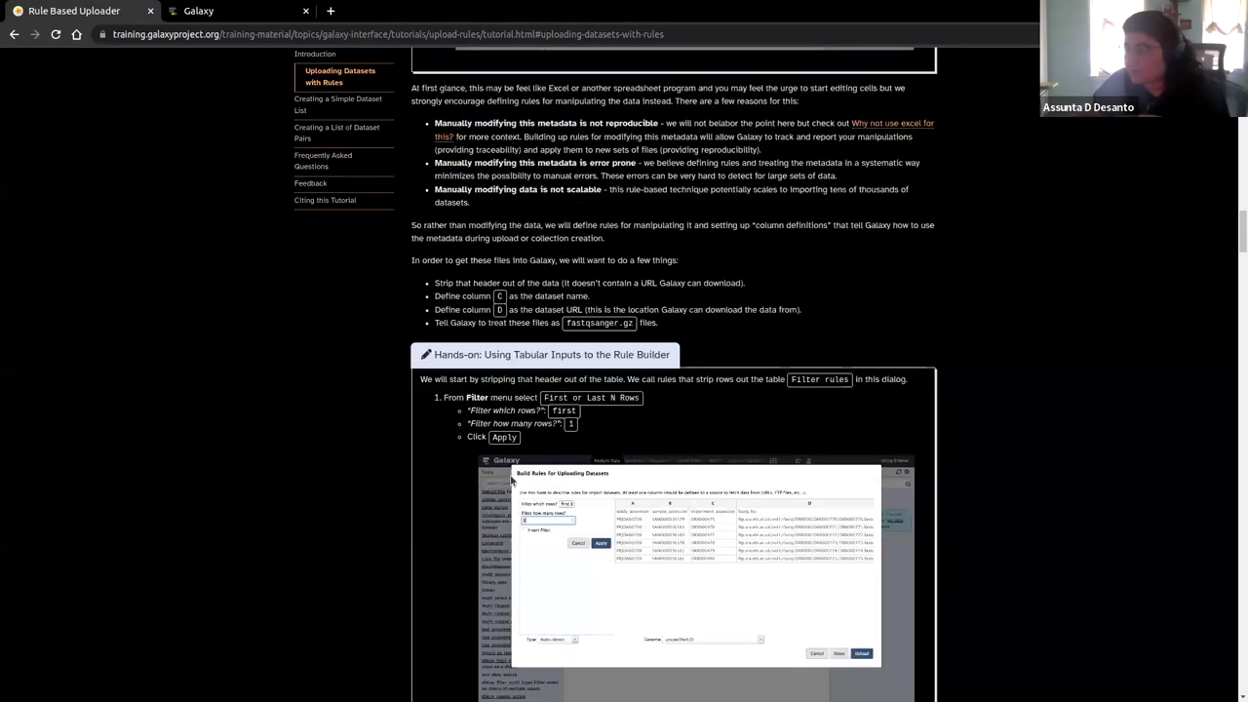
- Add a First or Last N Rows filter removing the first 1 row, leaving six data rows
left_click(200, 10)
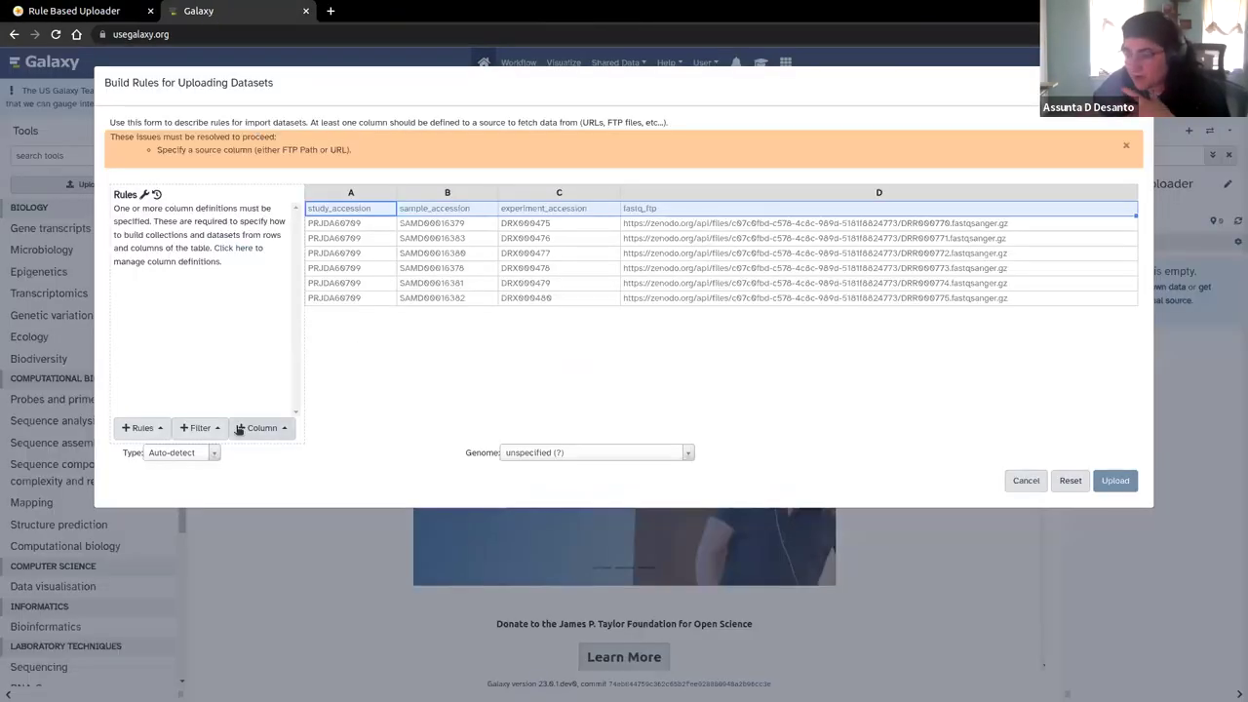
left_click(199, 427)
left_click(231, 402)
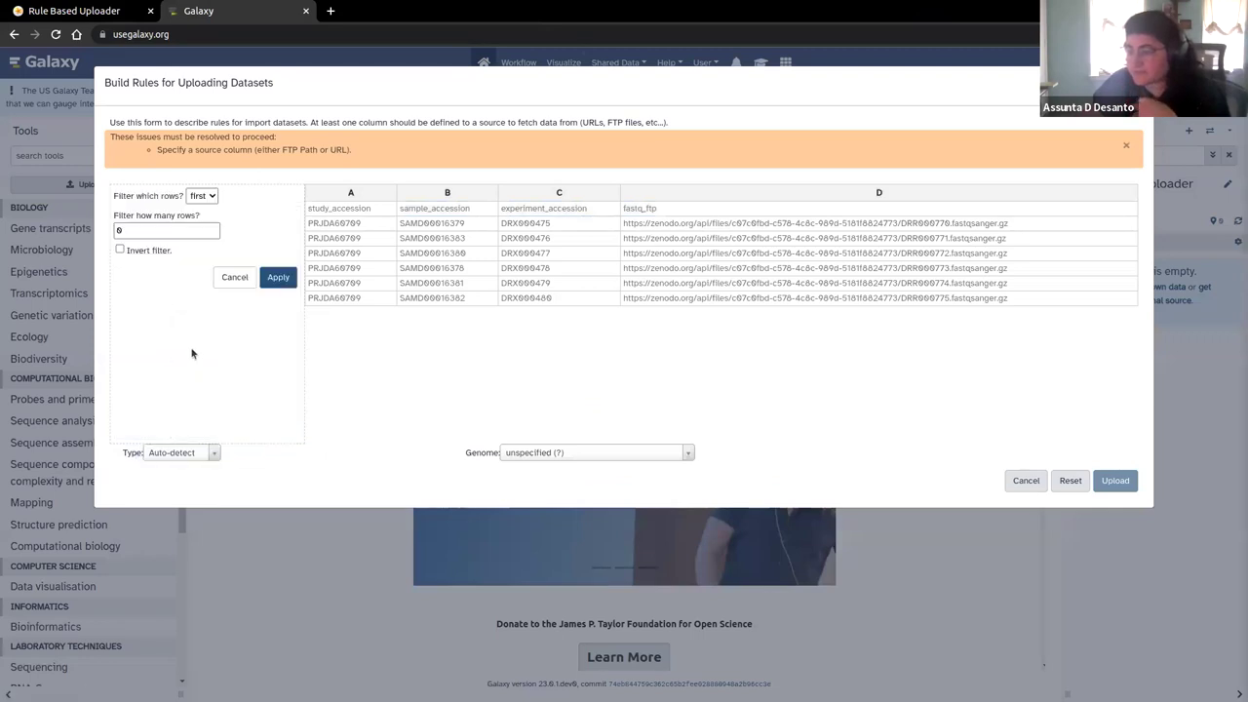
left_click(185, 229)
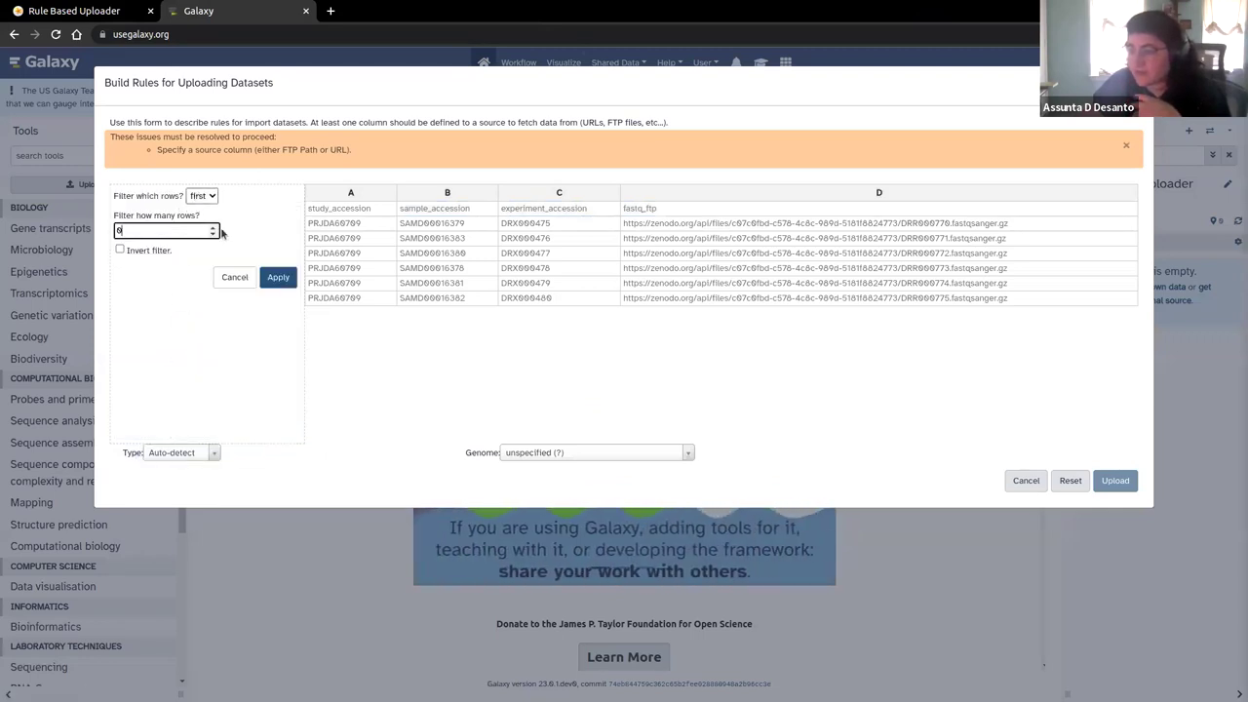
left_click(212, 227)
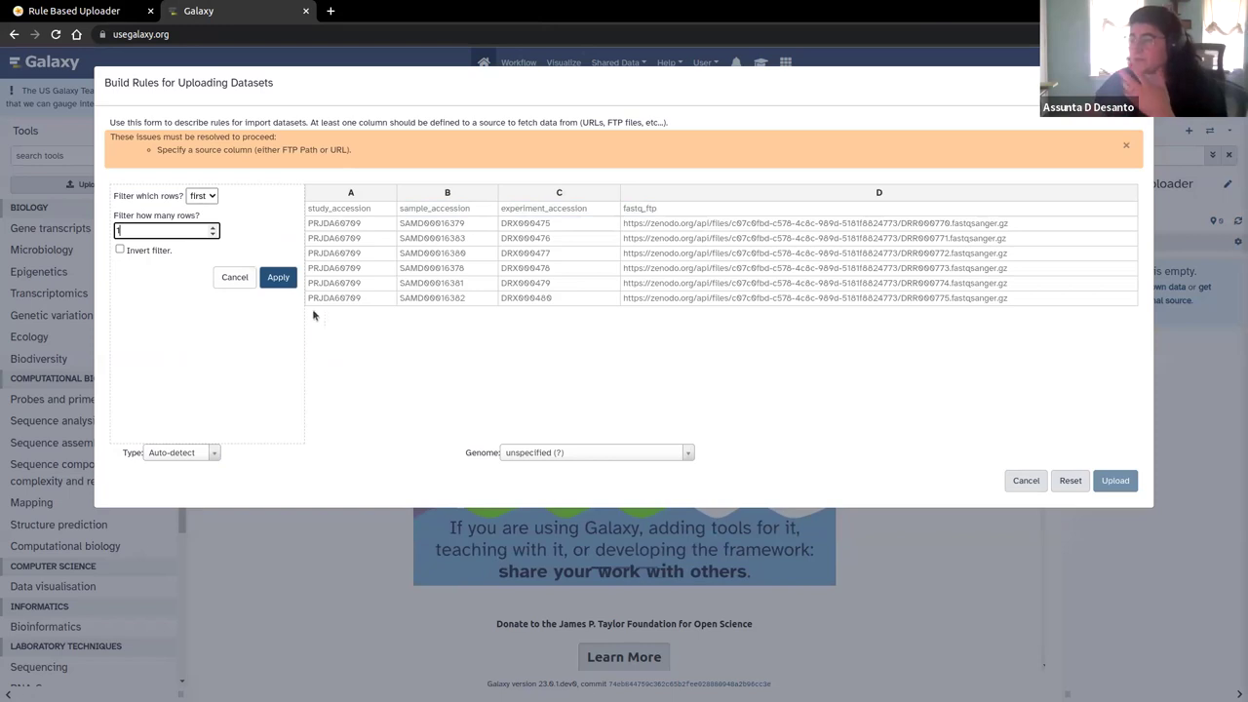
left_click(641, 211)
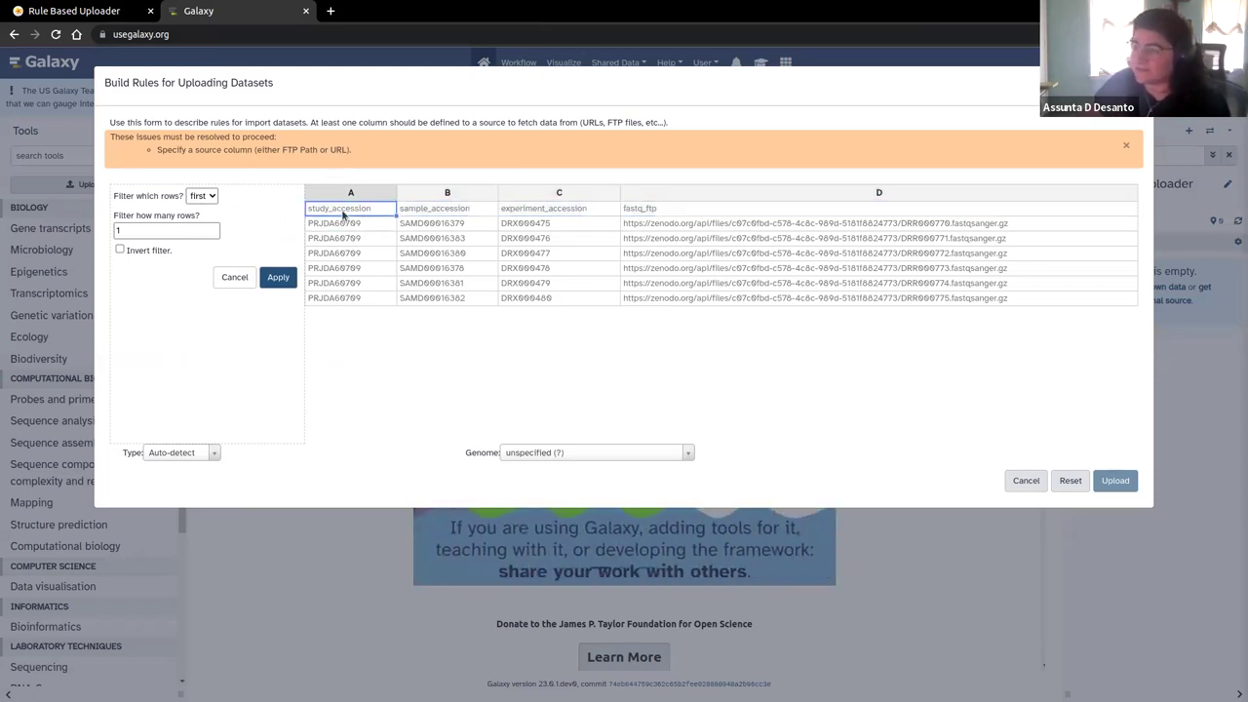
left_click(278, 278)
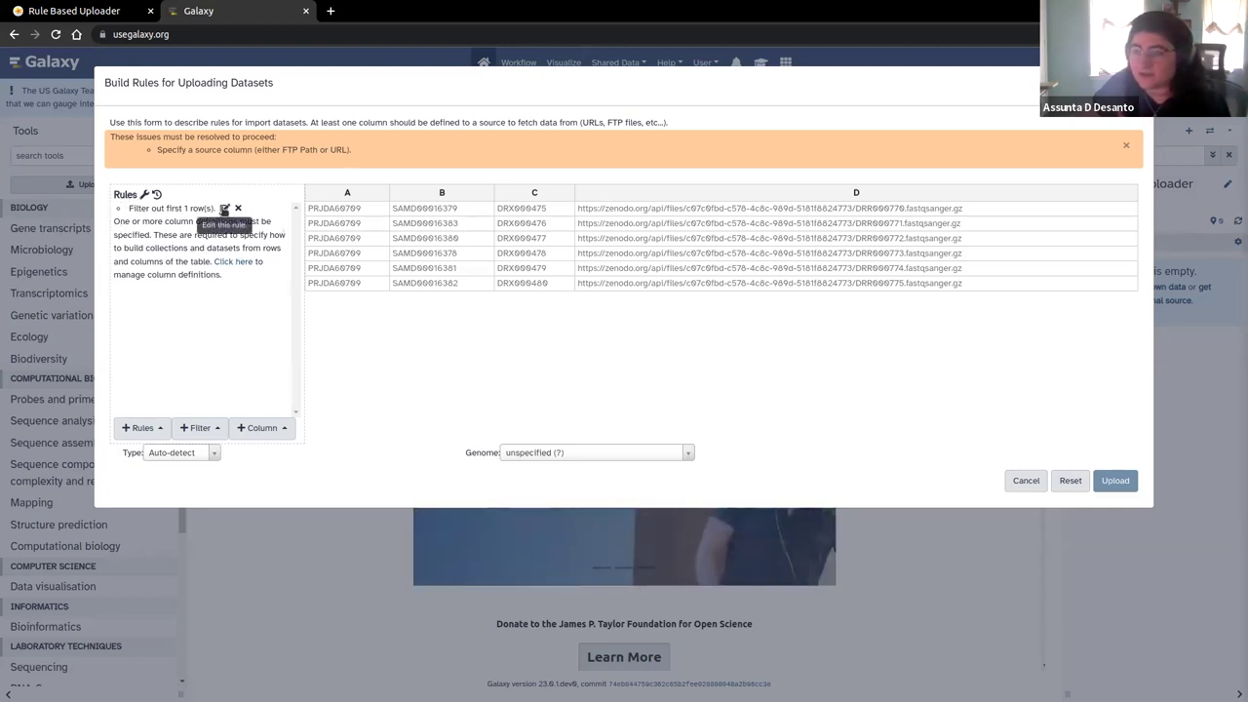
left_click(224, 209)
- Delete and re-create the 'Filter out first 1 row(s)' rule, then return to the tutorial
left_click(232, 276)
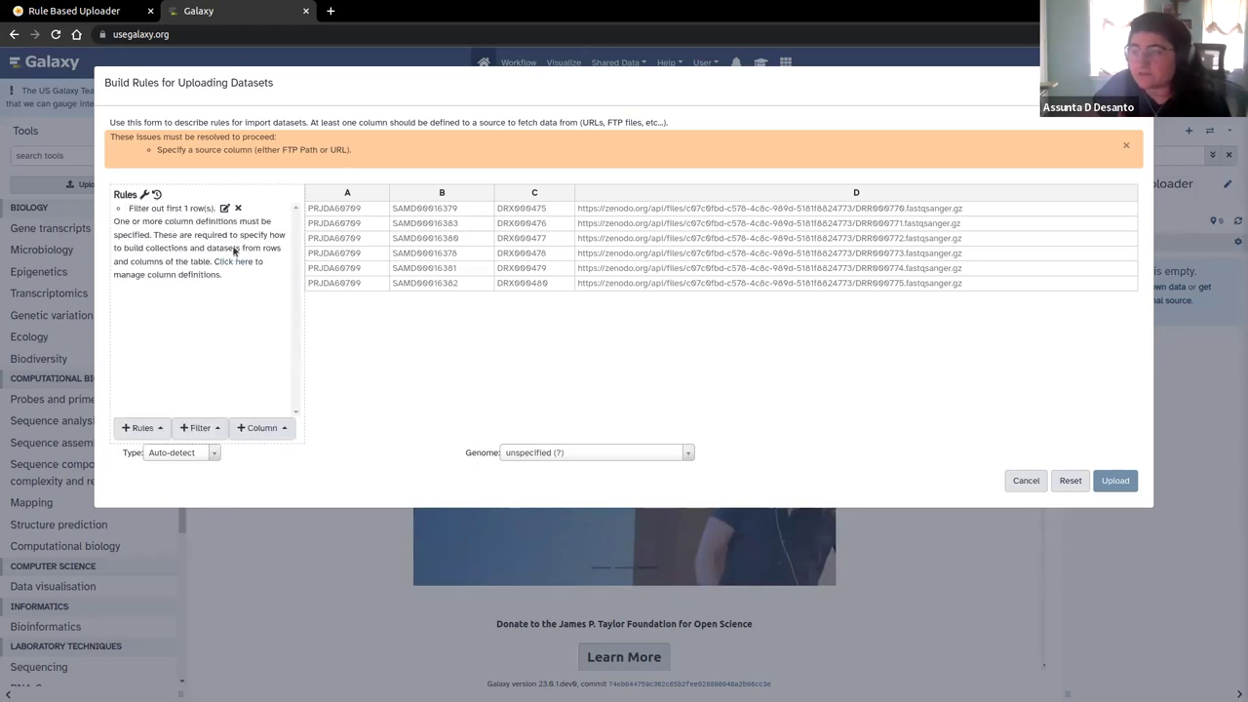
left_click(238, 209)
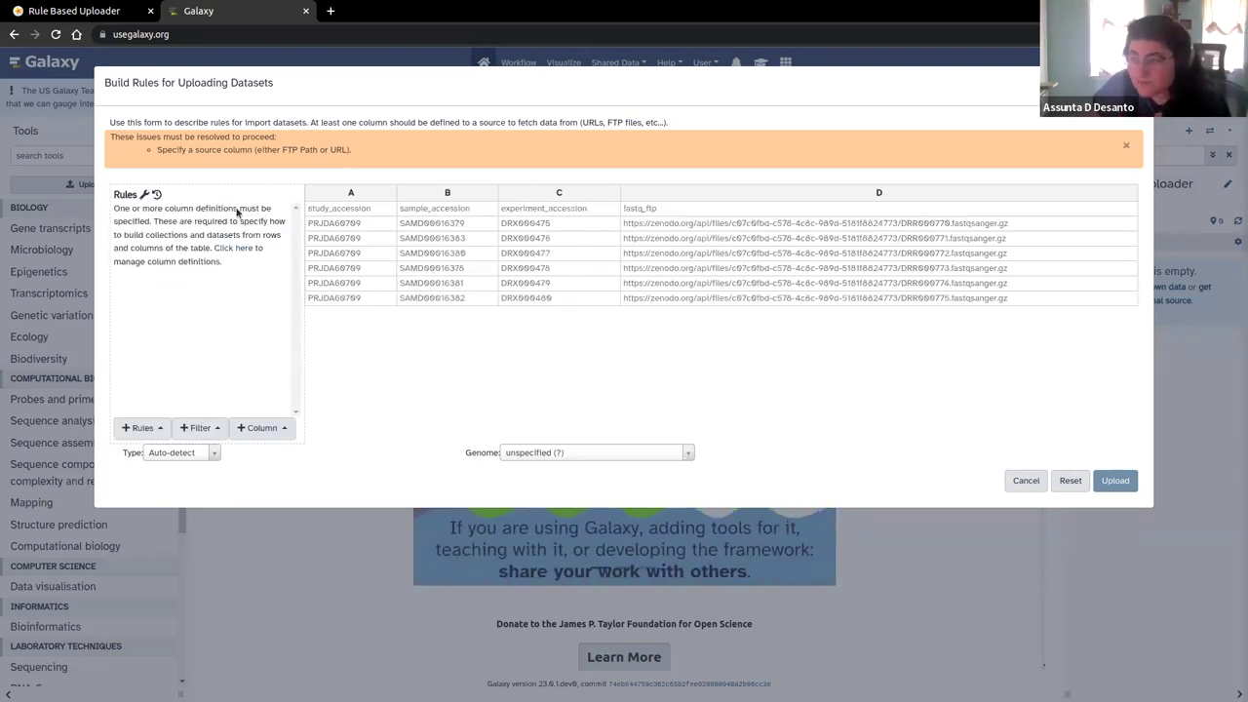
left_click(199, 427)
left_click(224, 402)
left_click(166, 230)
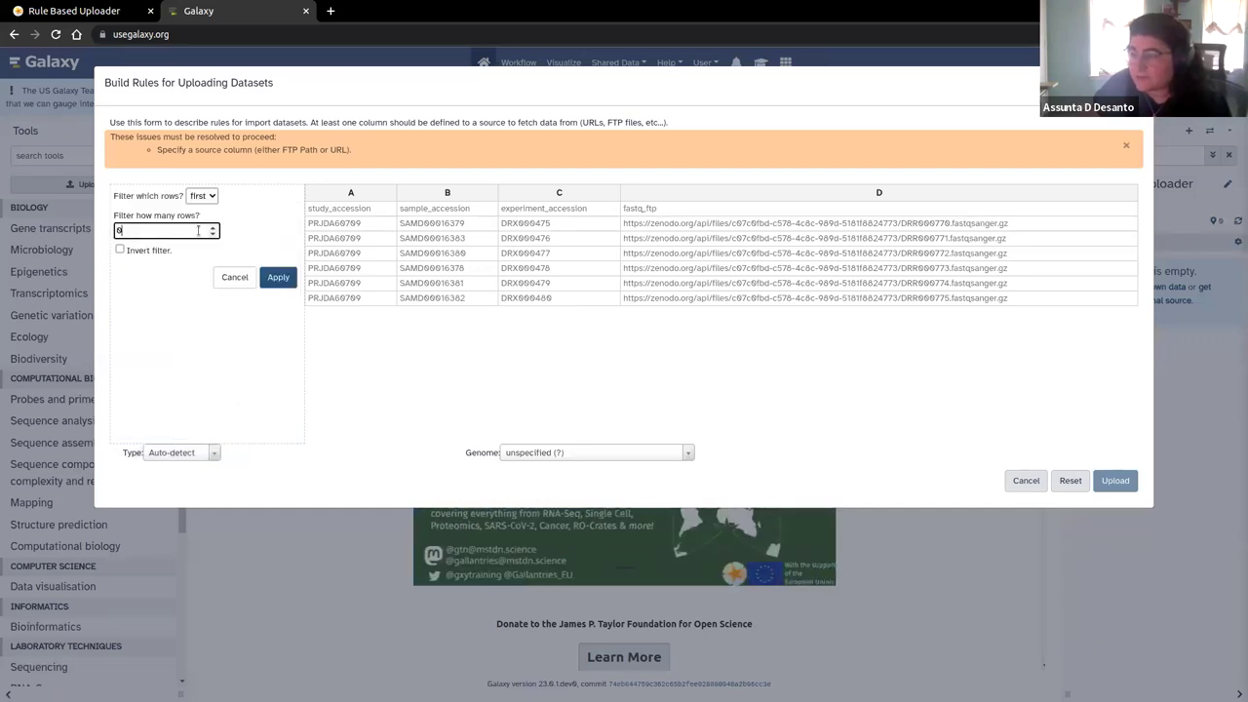
left_click(212, 227)
left_click(280, 277)
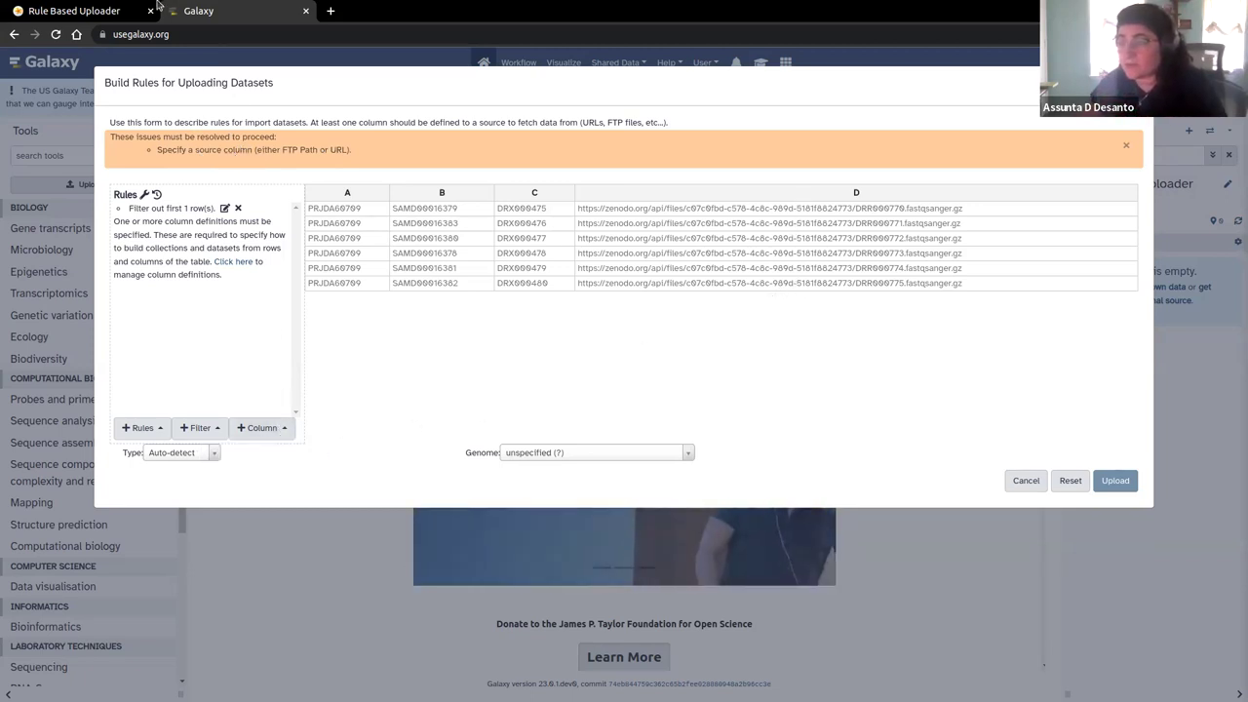
left_click(156, 5)
- Read the tutorial's Name and URL column-definition instructions, then go back to the rule builder
scroll(655, 409, "down", 3)
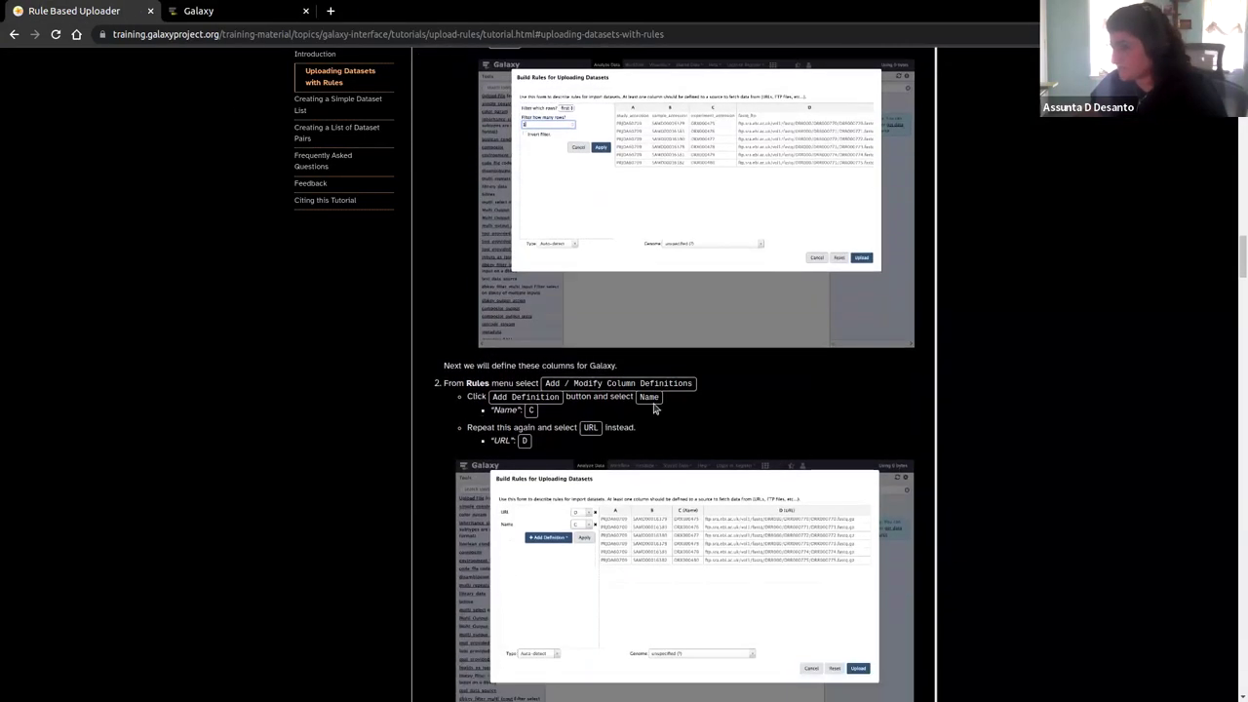
scroll(653, 410, "up", 5)
scroll(653, 410, "down", 8)
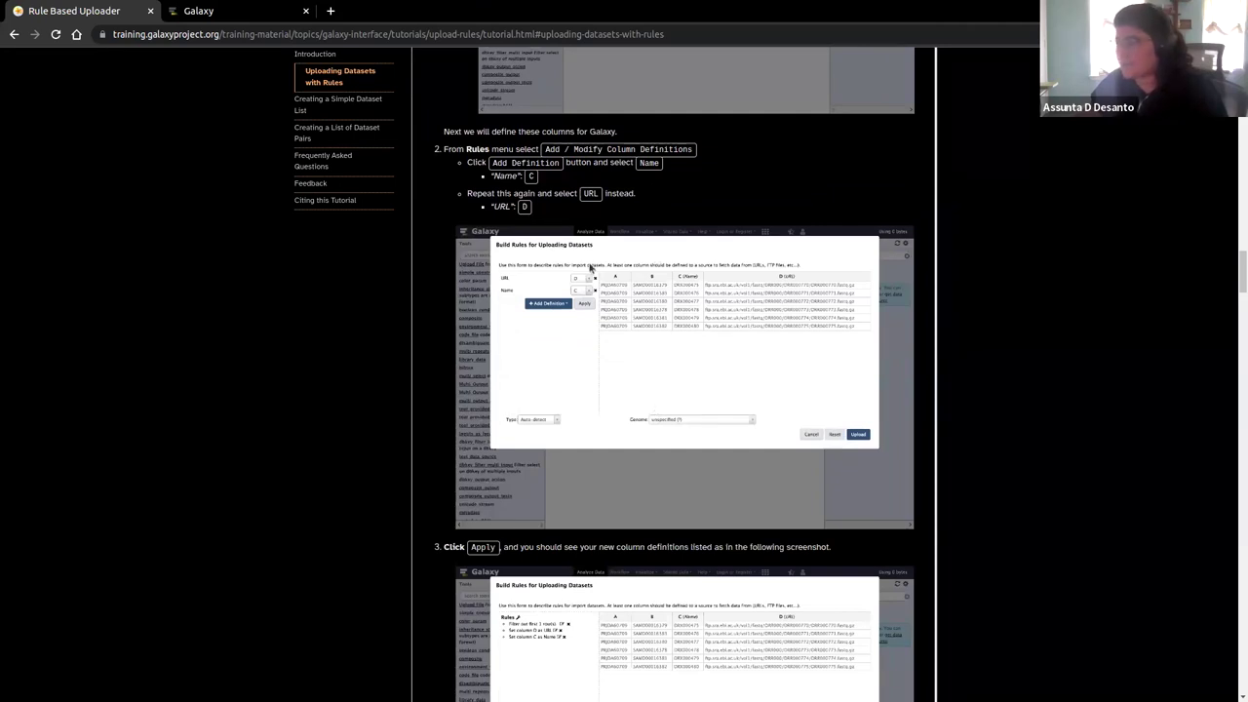
left_click_drag(536, 180, 475, 163)
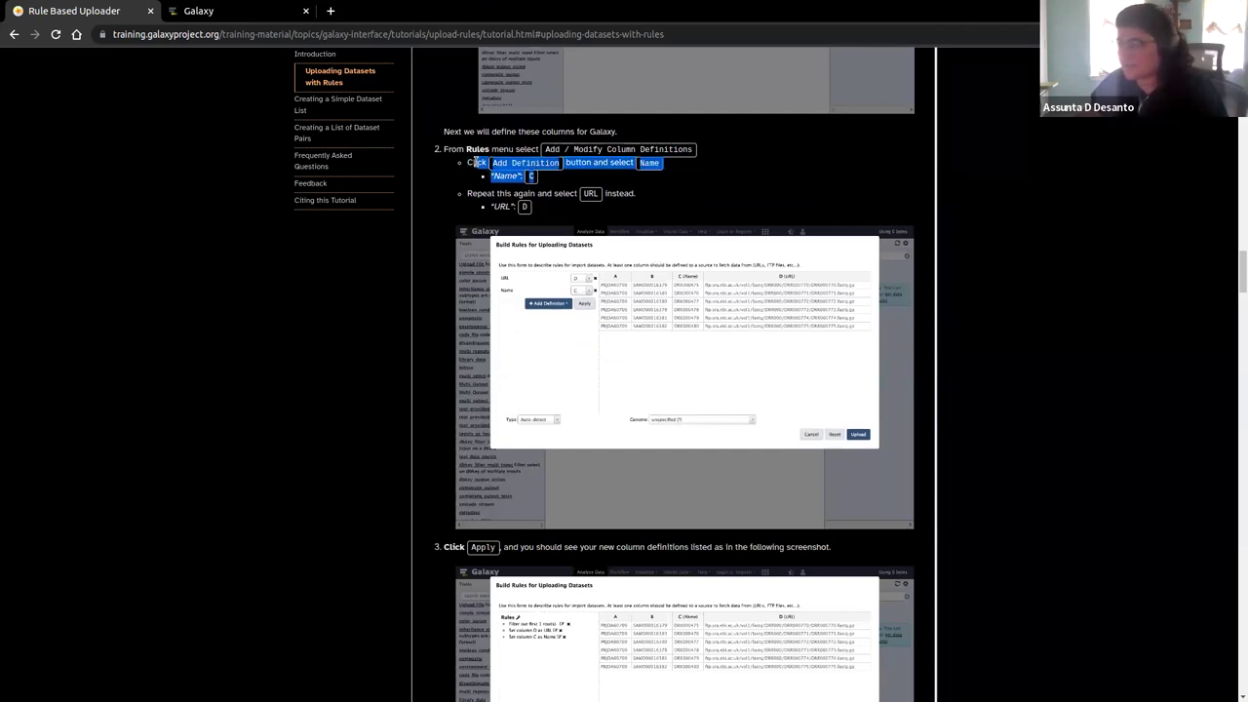
left_click(622, 166)
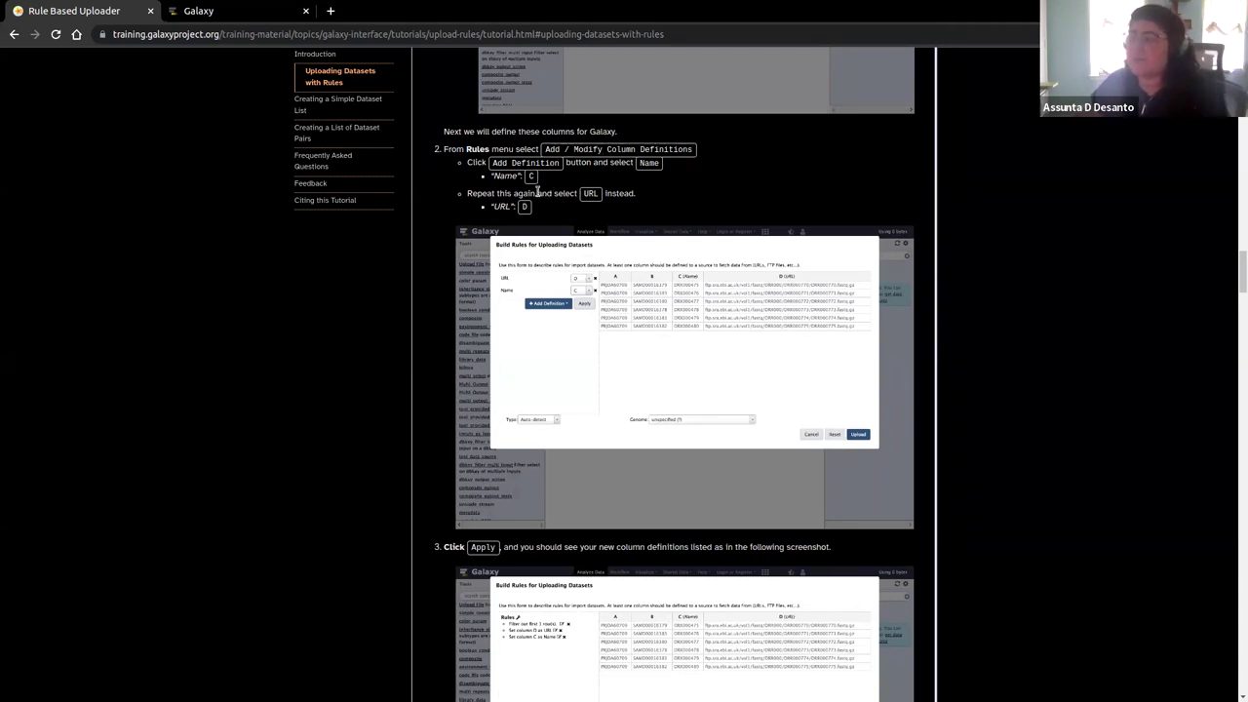
left_click(205, 11)
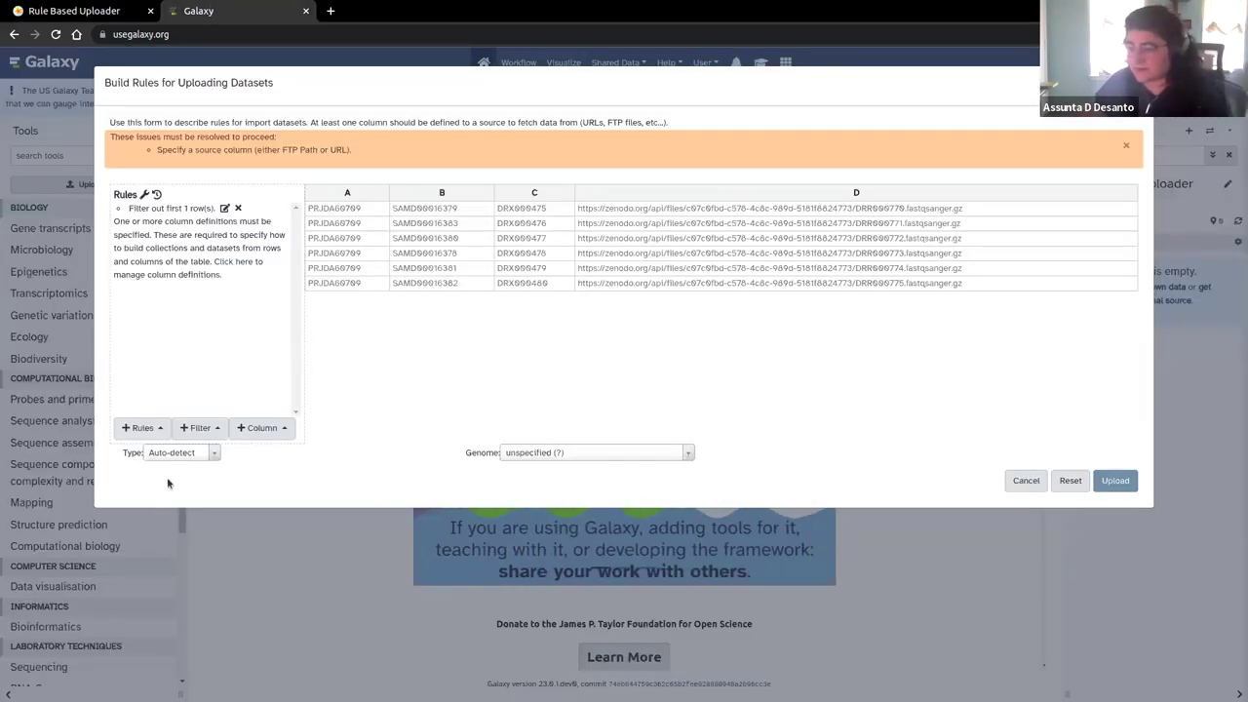
- Add a Name column definition set to column C
left_click(260, 430)
left_click(198, 428)
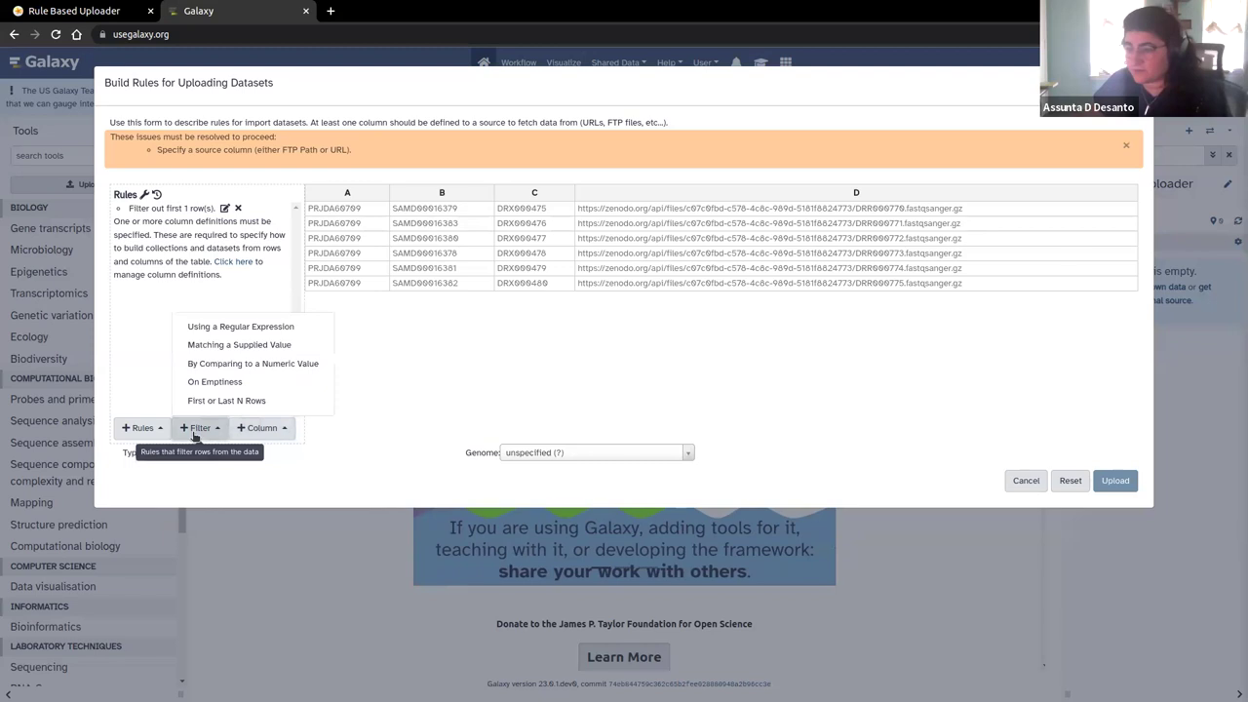
left_click(144, 429)
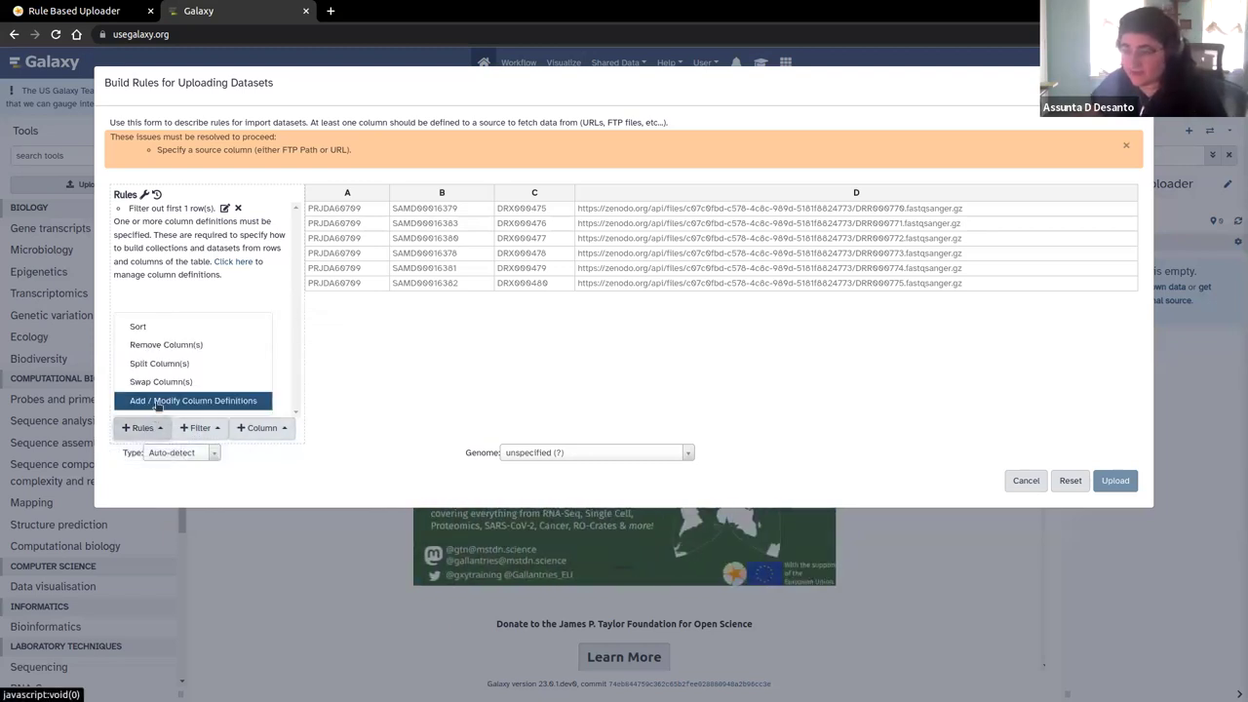
left_click(156, 402)
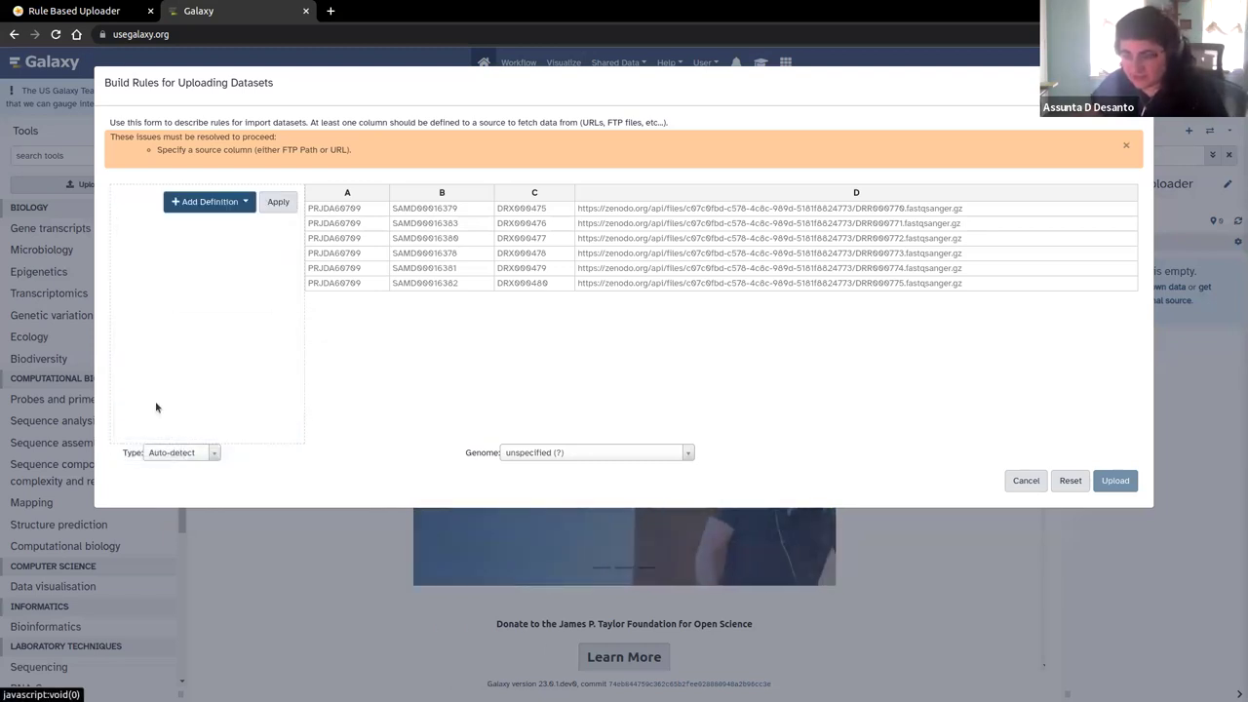
left_click(168, 203)
left_click(189, 284)
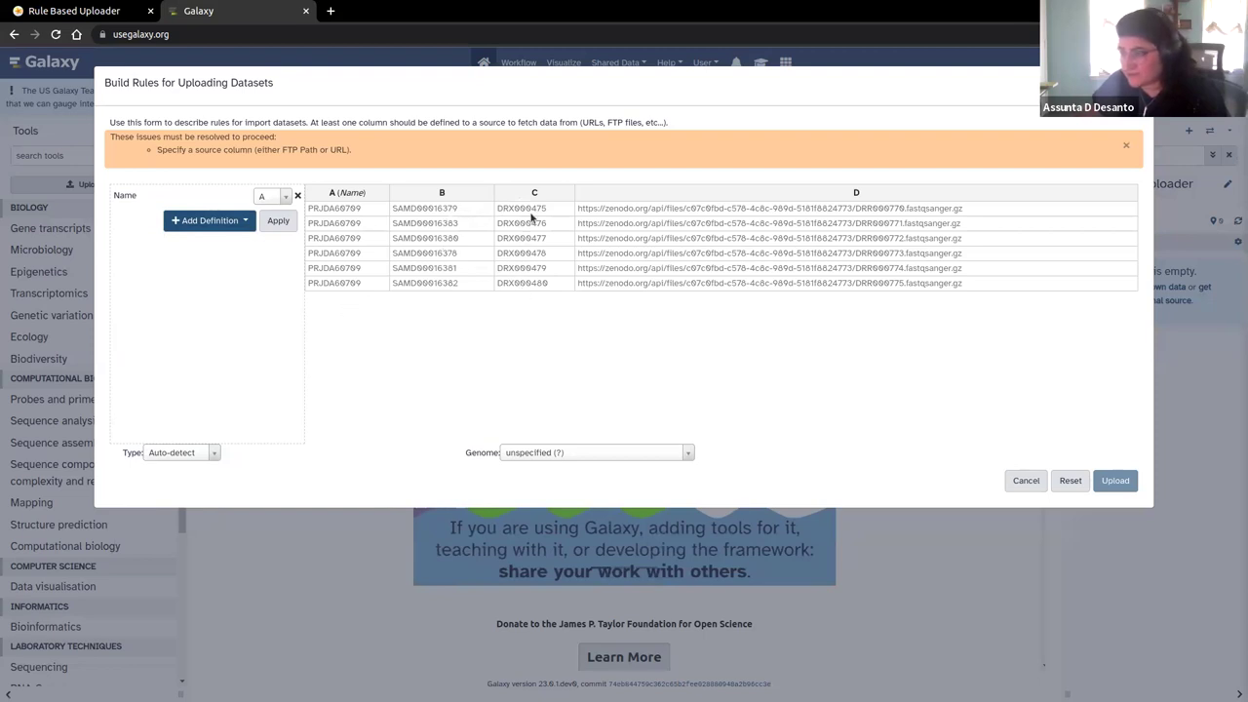
left_click(263, 198)
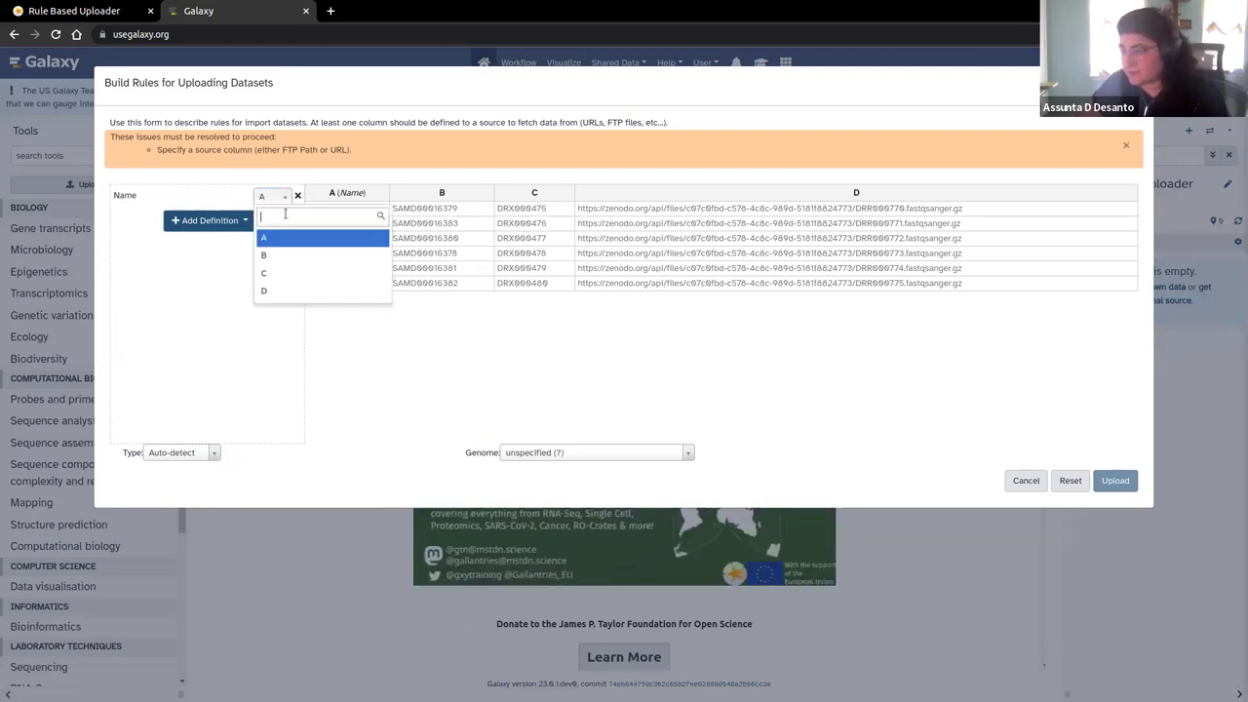
left_click(268, 272)
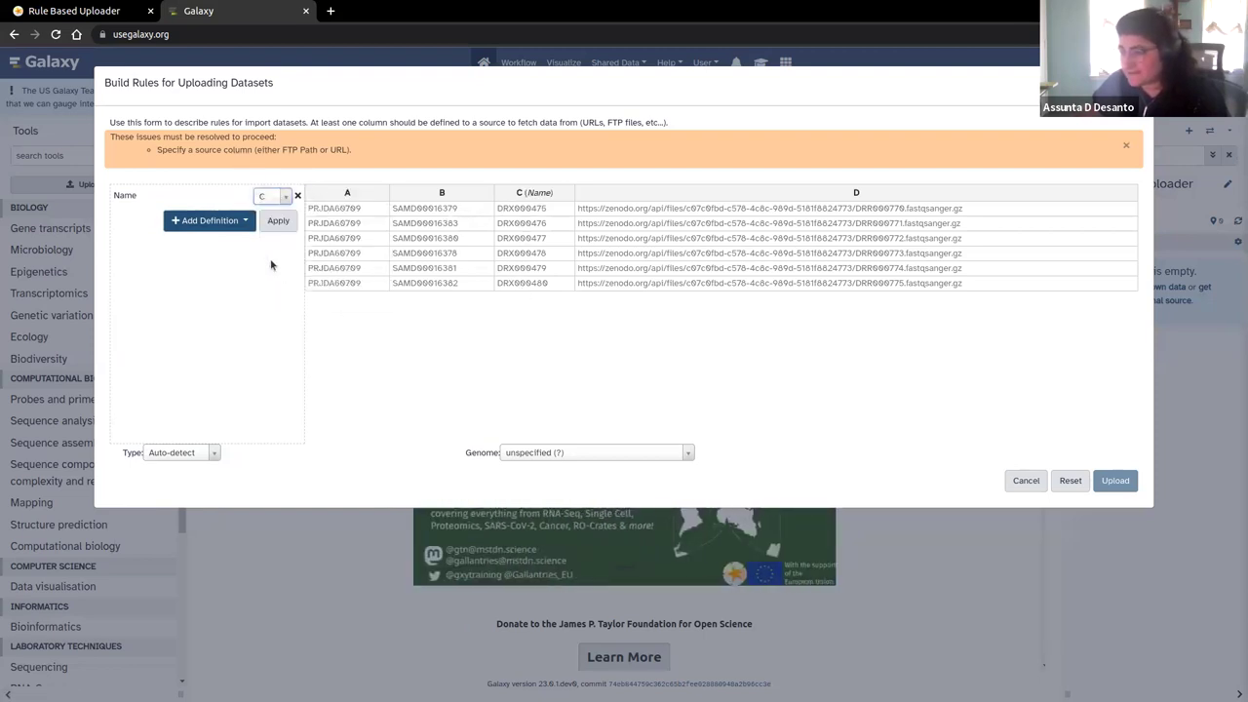
- Add a URL column definition set to column D
left_click(231, 224)
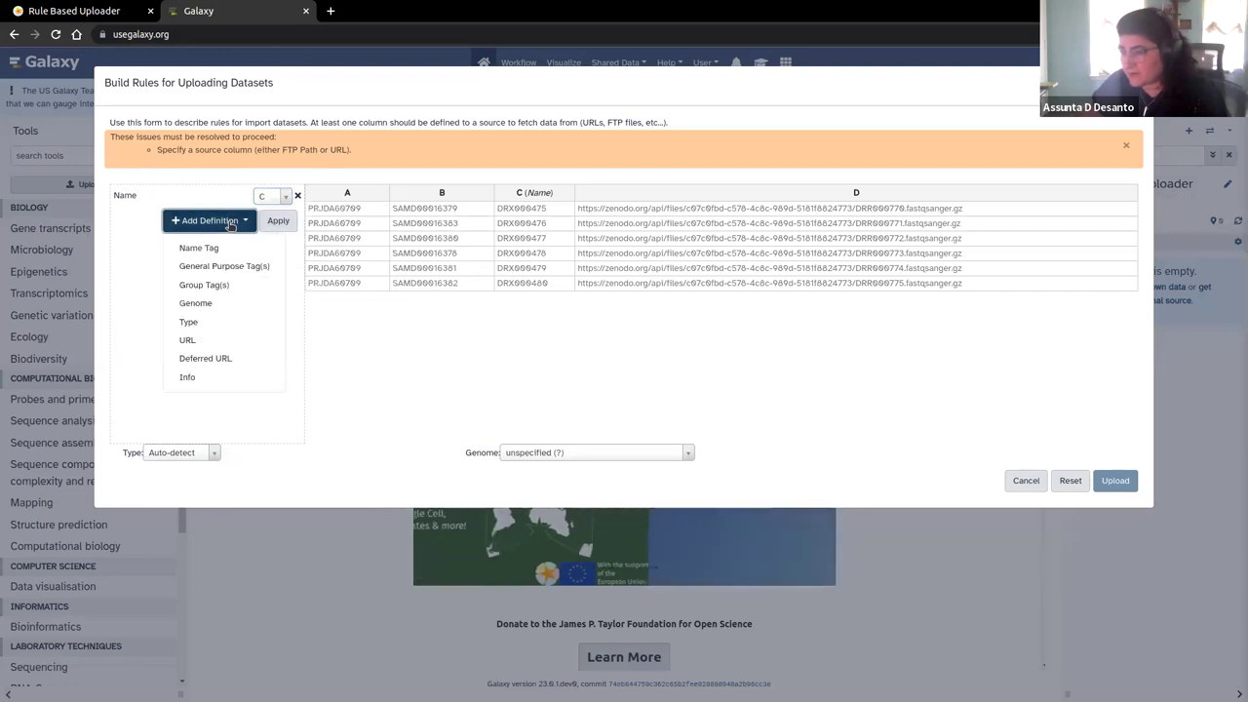
left_click(203, 340)
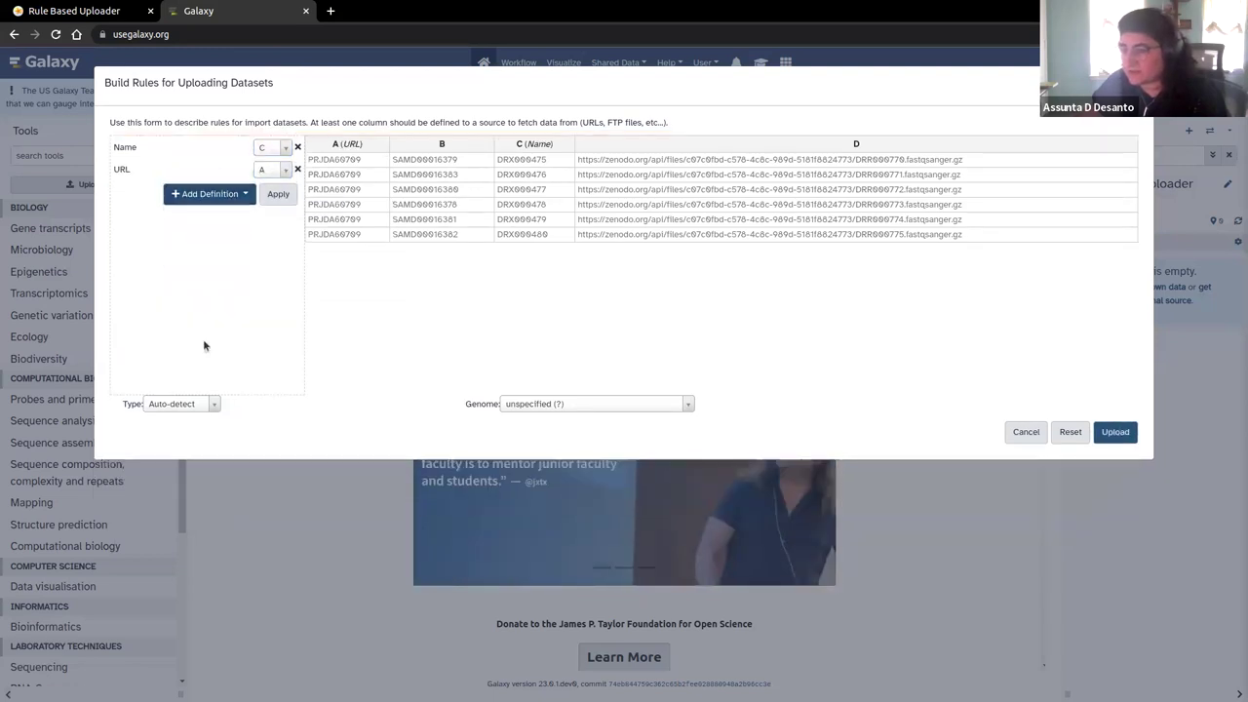
left_click(277, 170)
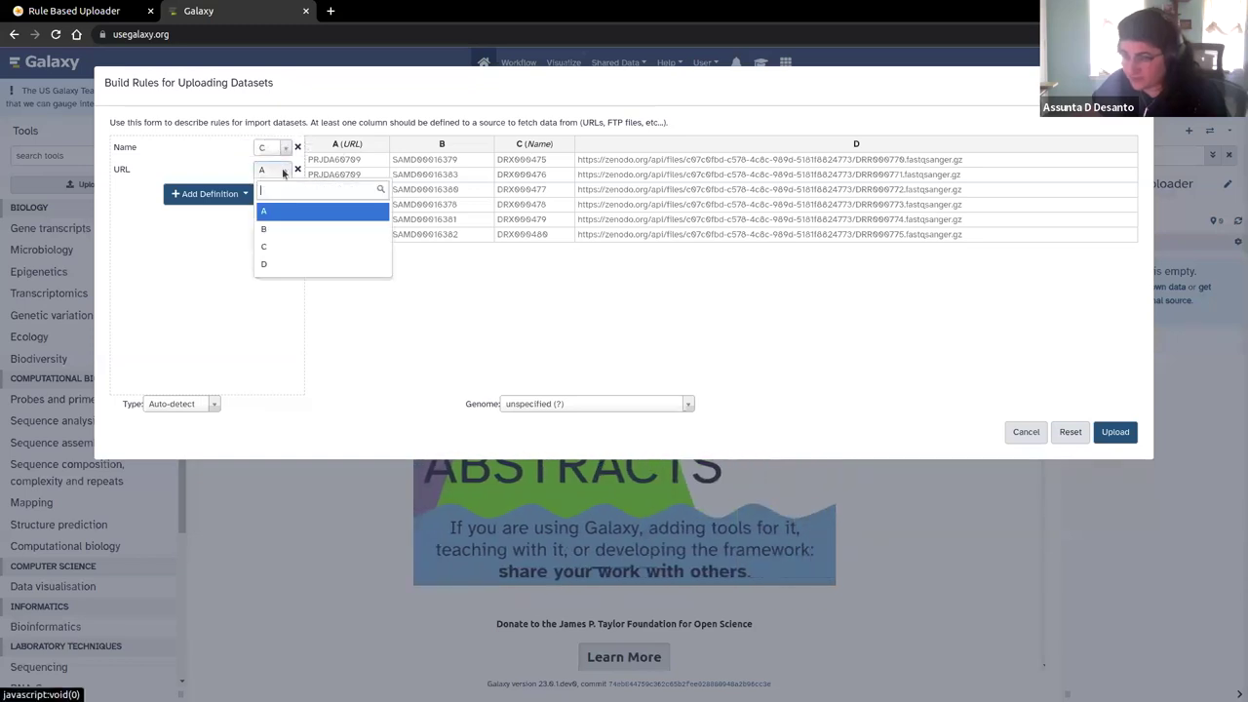
left_click(270, 265)
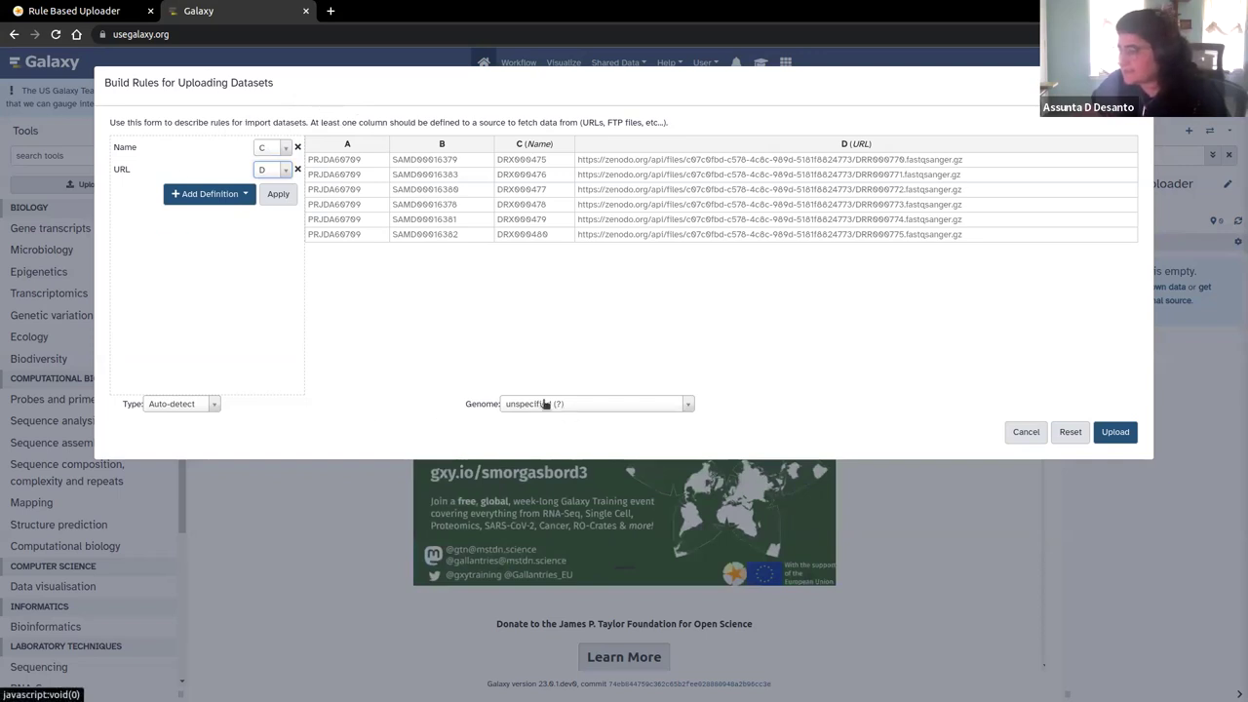
- Search 'fastqs' in the Type list and pick fastqsanger.gz as the datatype
left_click(187, 405)
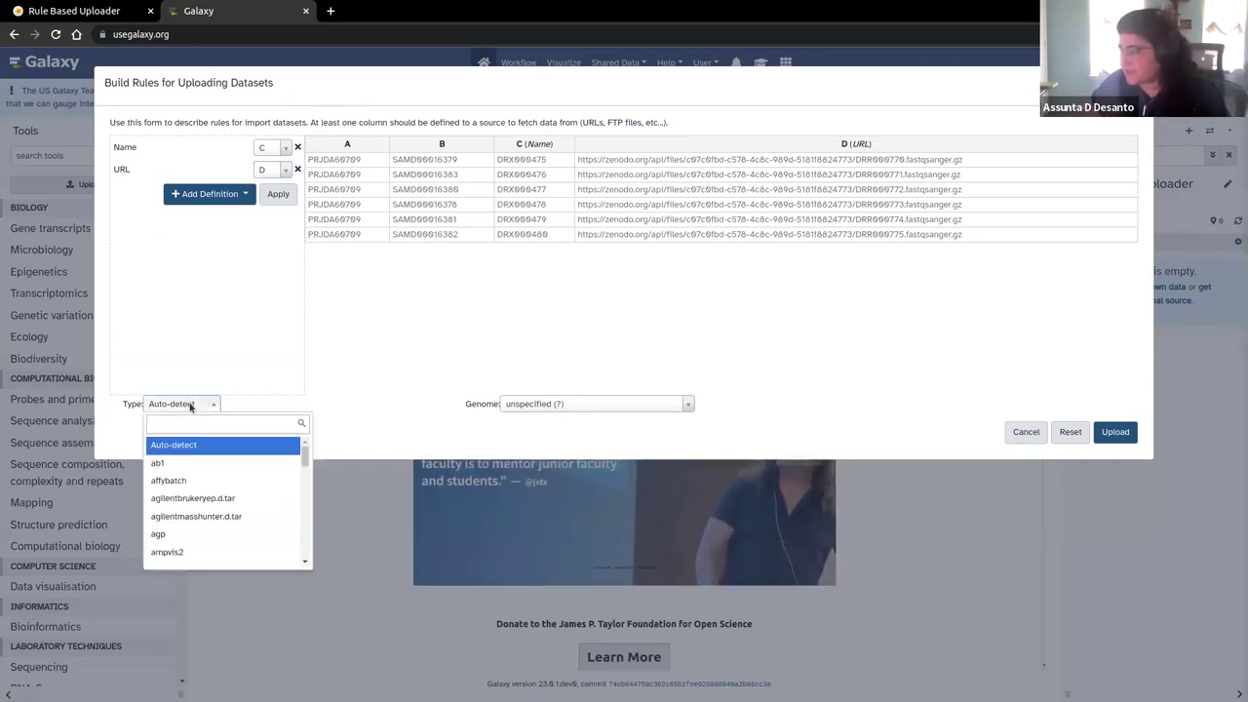
type("fas")
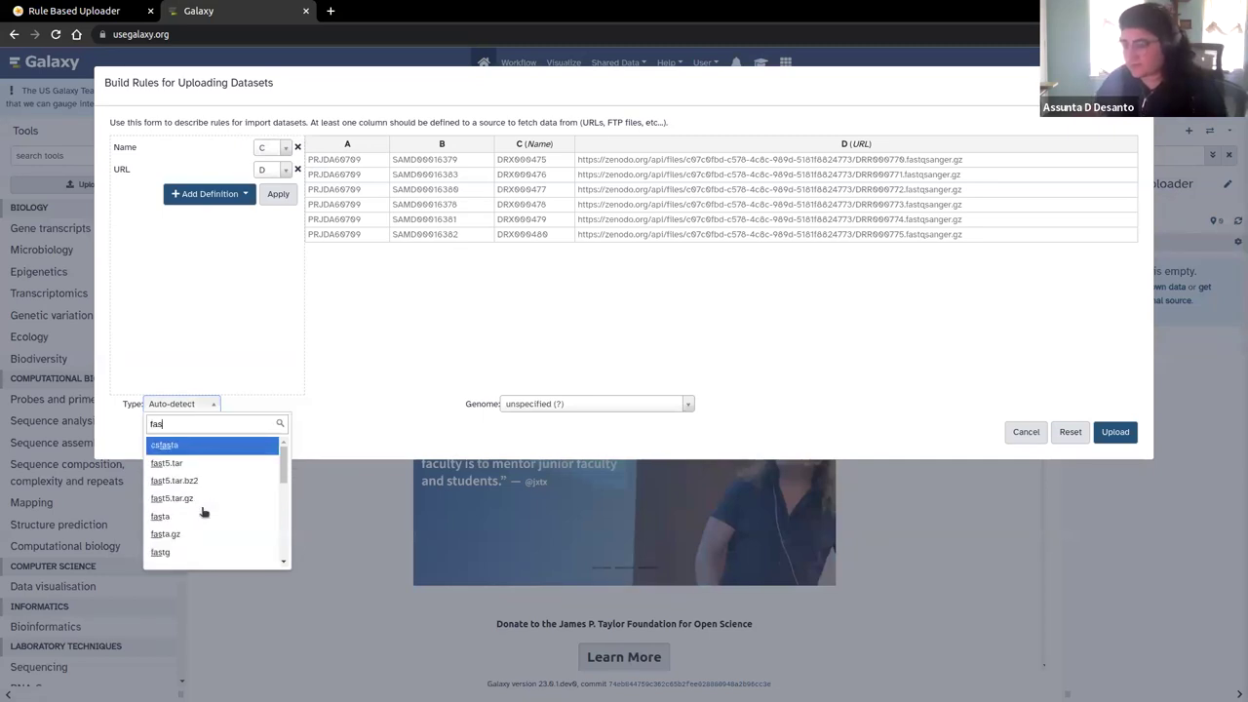
type("tqs")
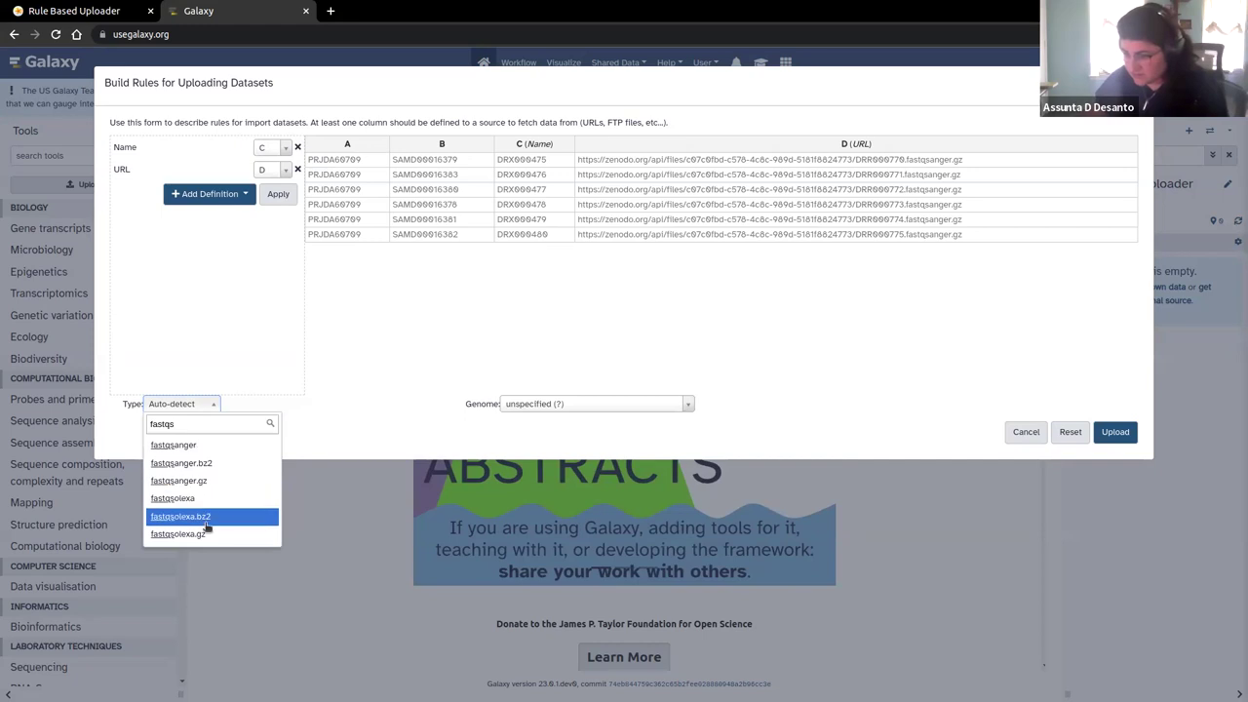
left_click(207, 484)
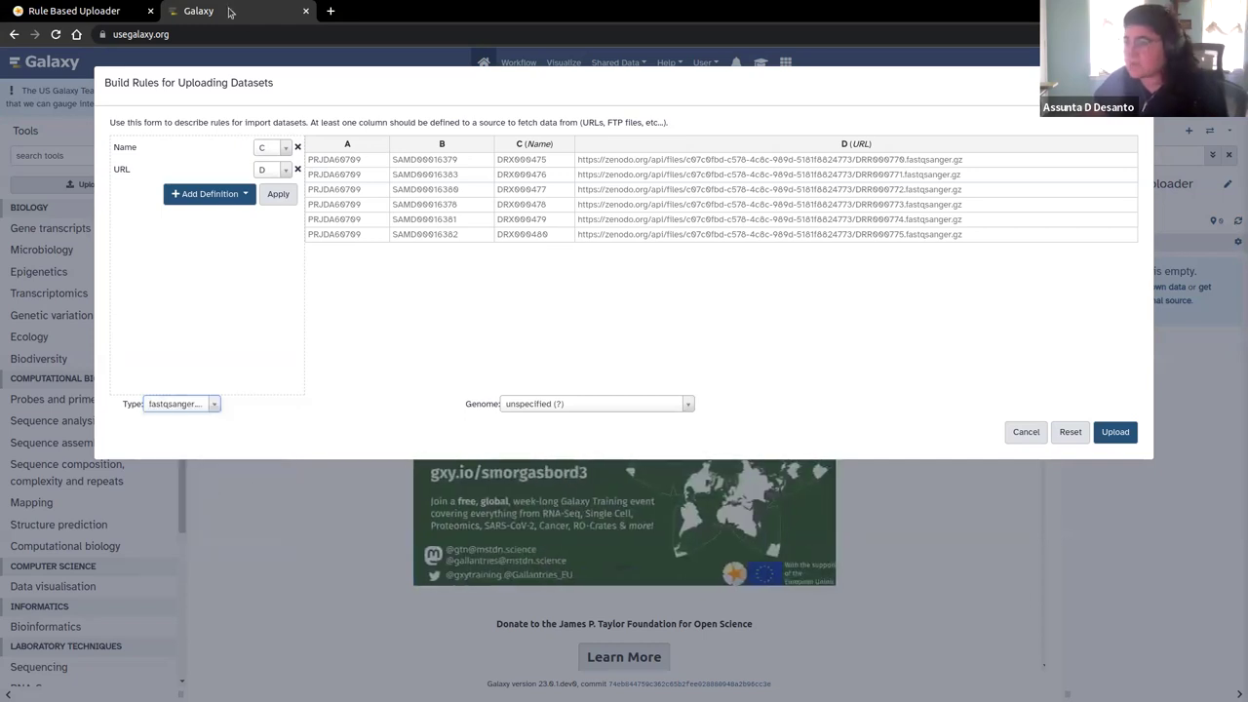
left_click(73, 10)
- Review the tutorial's column-definition step, then return to the Galaxy rule builder
scroll(632, 487, "down", 6)
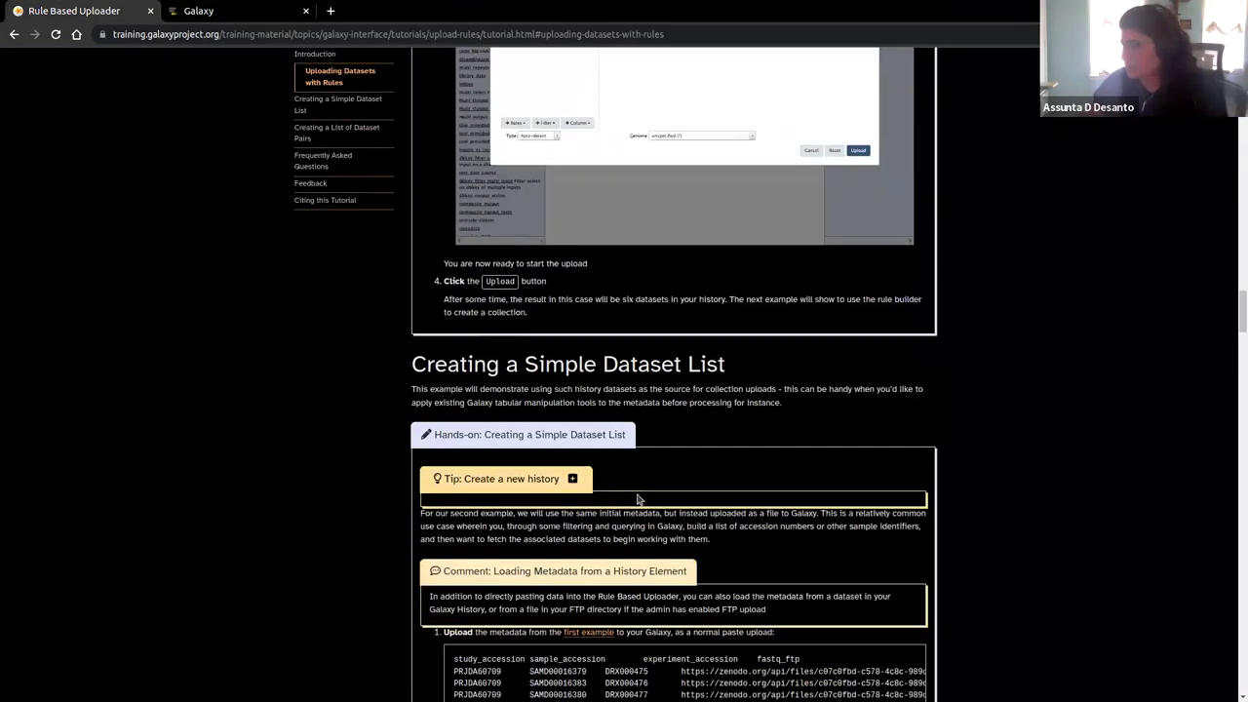
scroll(639, 499, "up", 8)
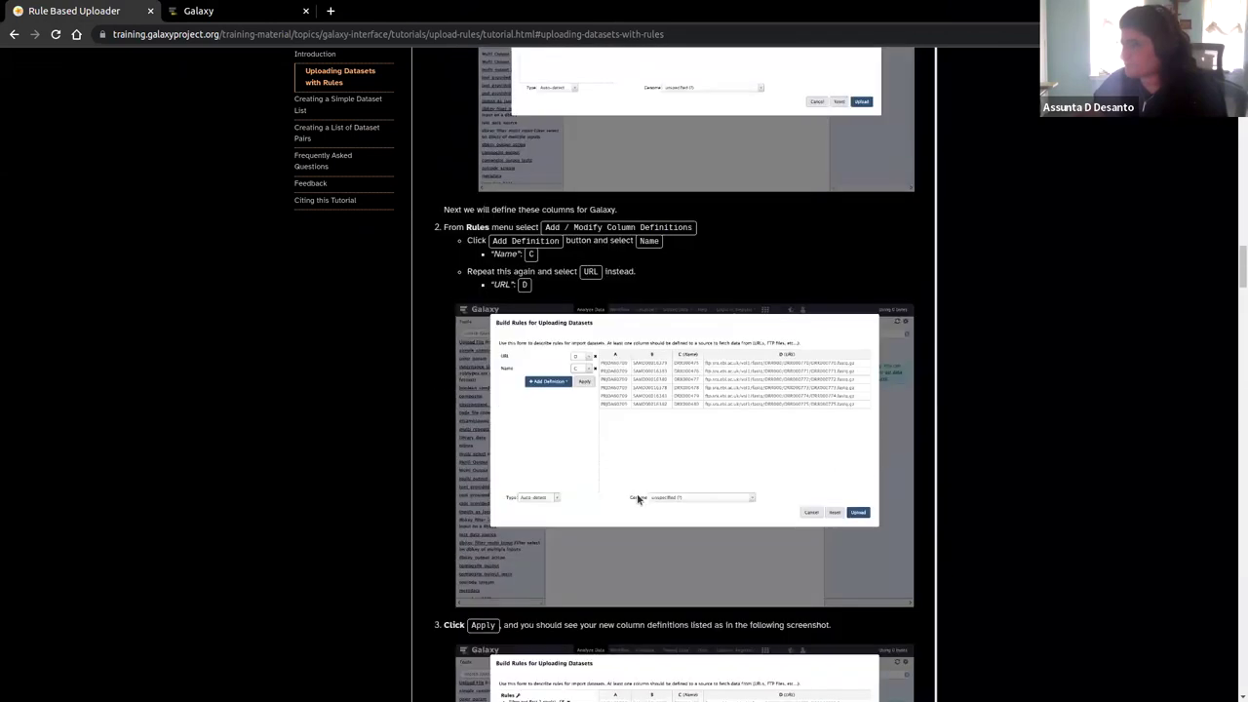
scroll(639, 500, "up", 3)
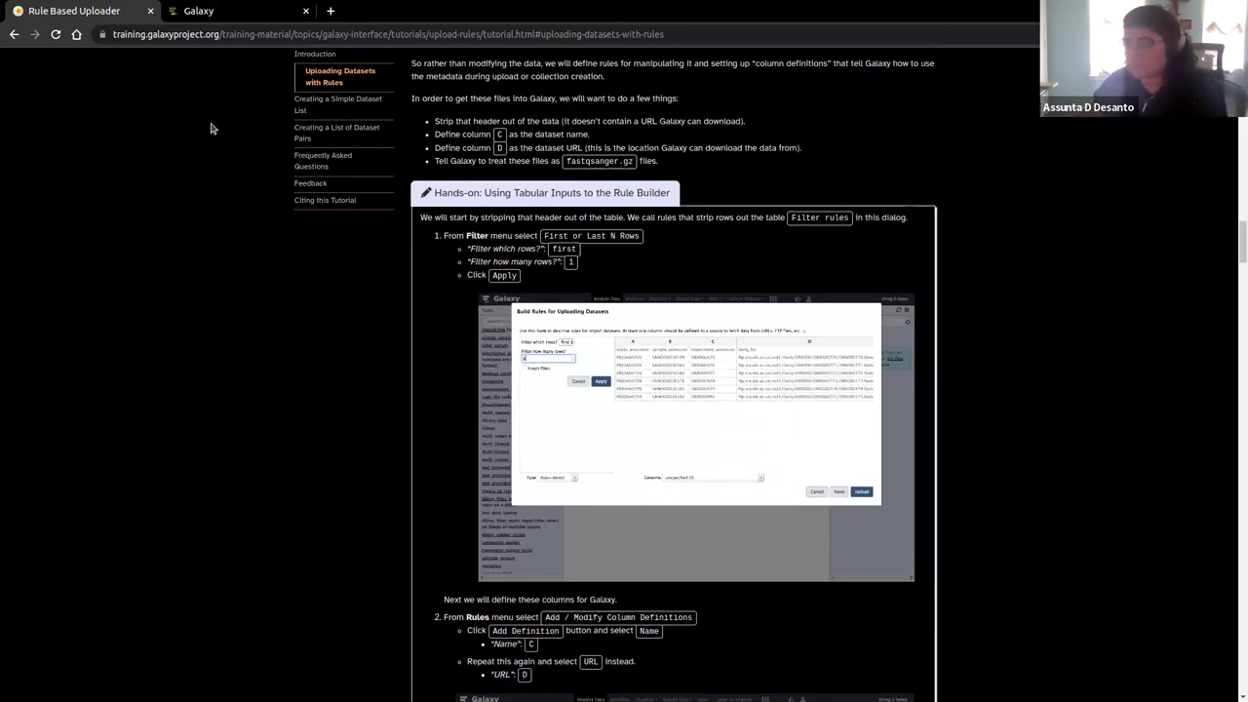
left_click(232, 10)
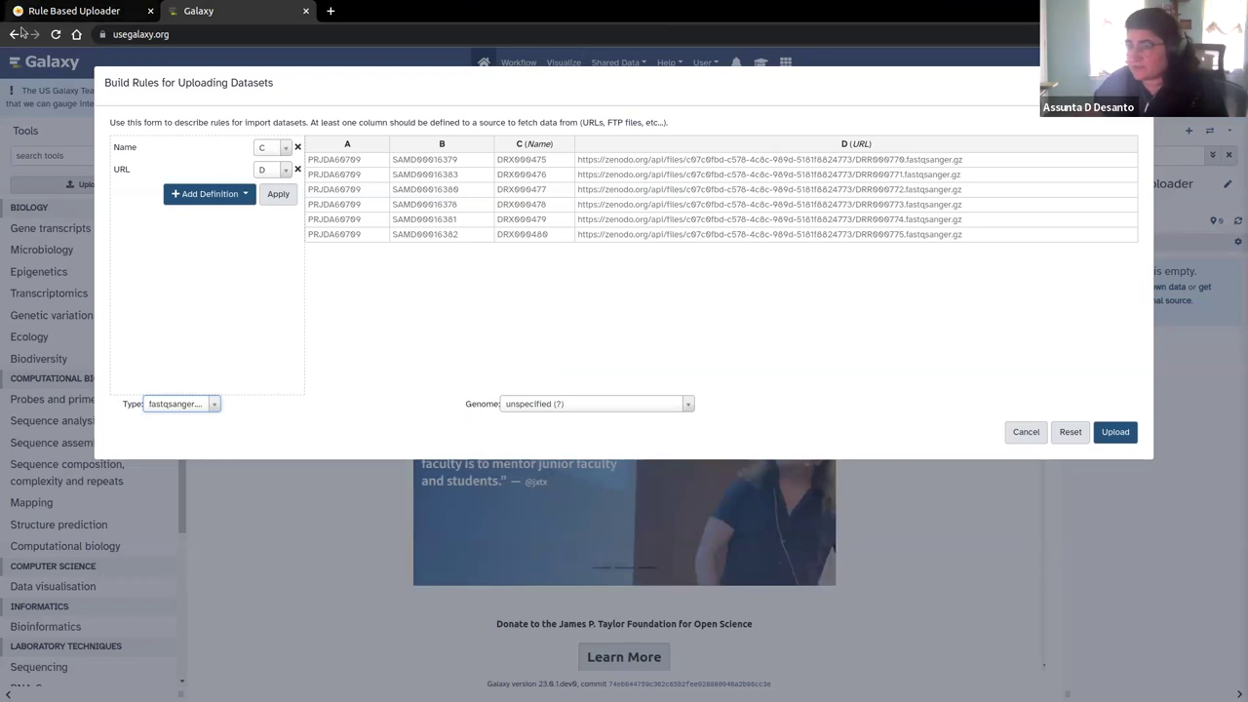
- Submit the six DRX datasets for upload, then return to the tutorial's 'Accessing the Rule Based Uploader' section
left_click(1115, 432)
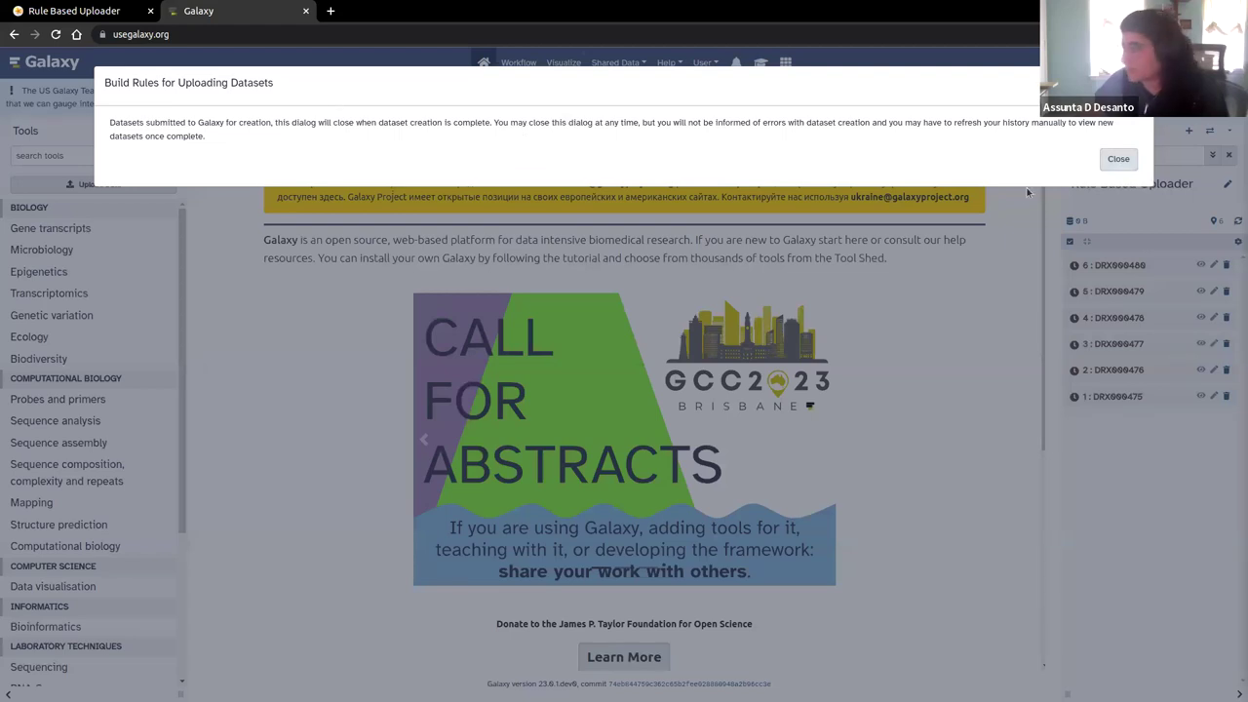
left_click(1117, 159)
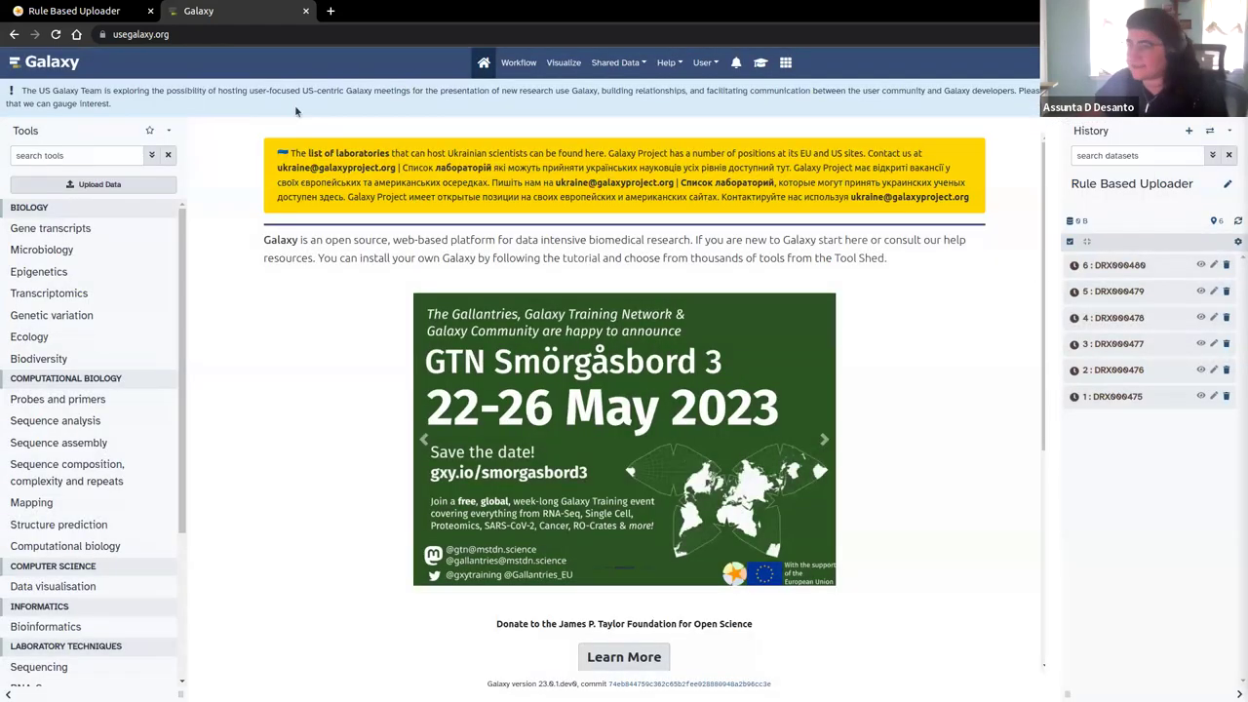
left_click(59, 11)
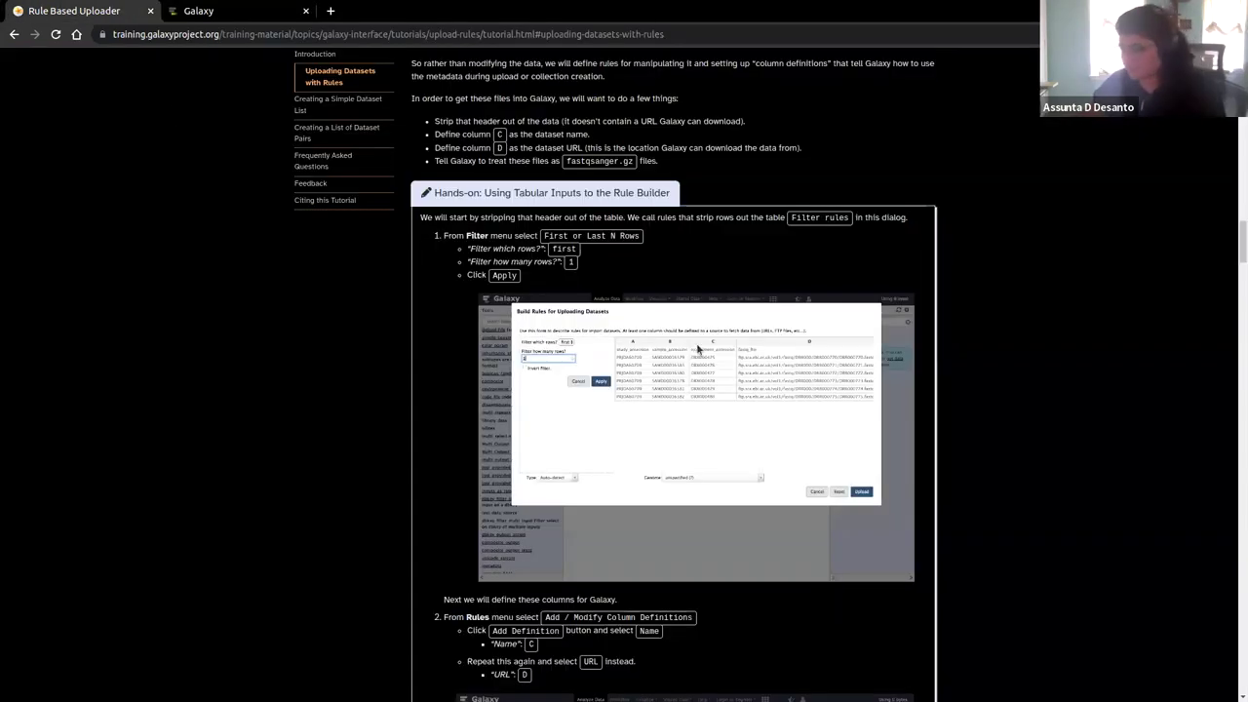
scroll(680, 407, "up", 3)
scroll(681, 407, "up", 15)
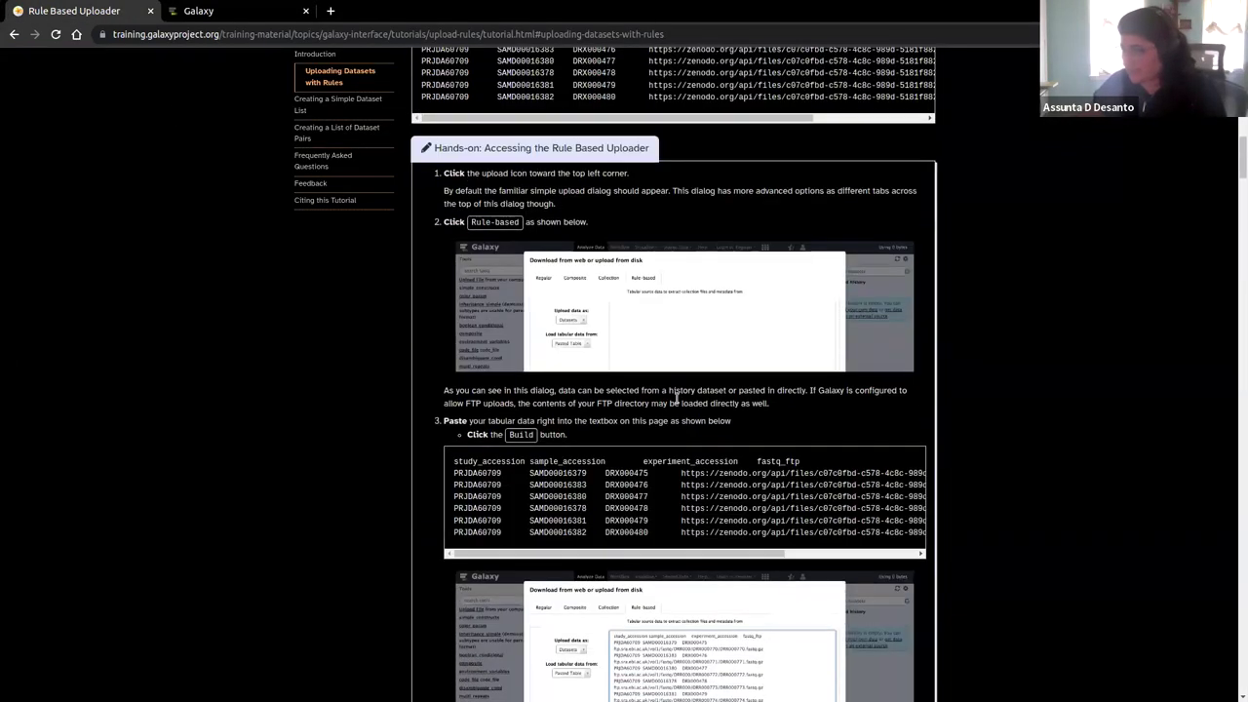